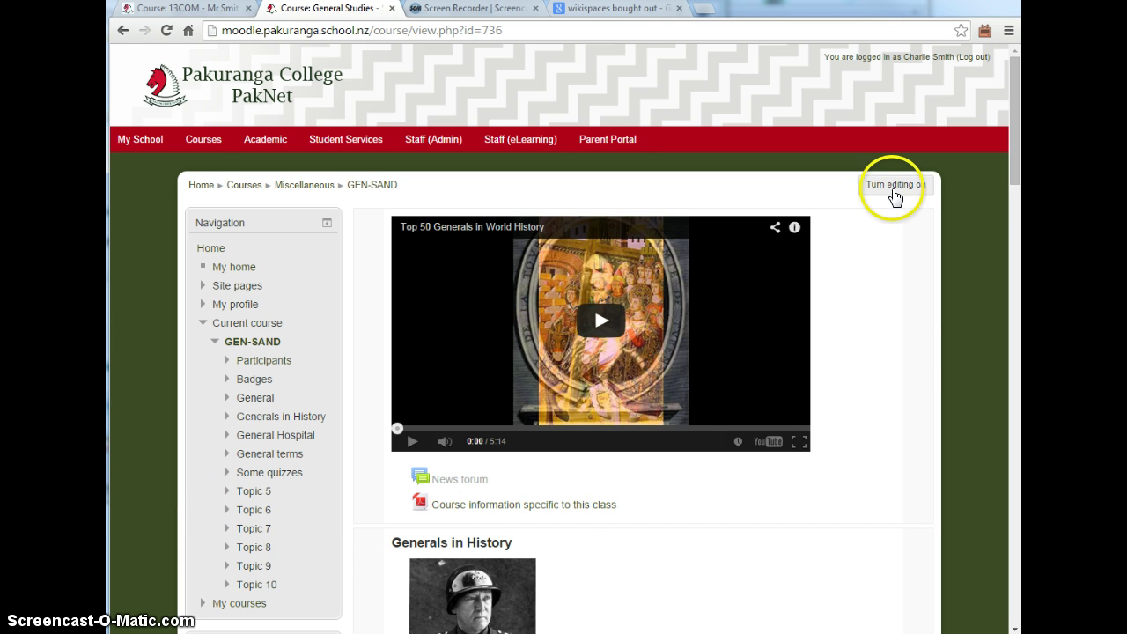
Turn on editing for the course and add a Wiki activity to its top general section
left_click(891, 185)
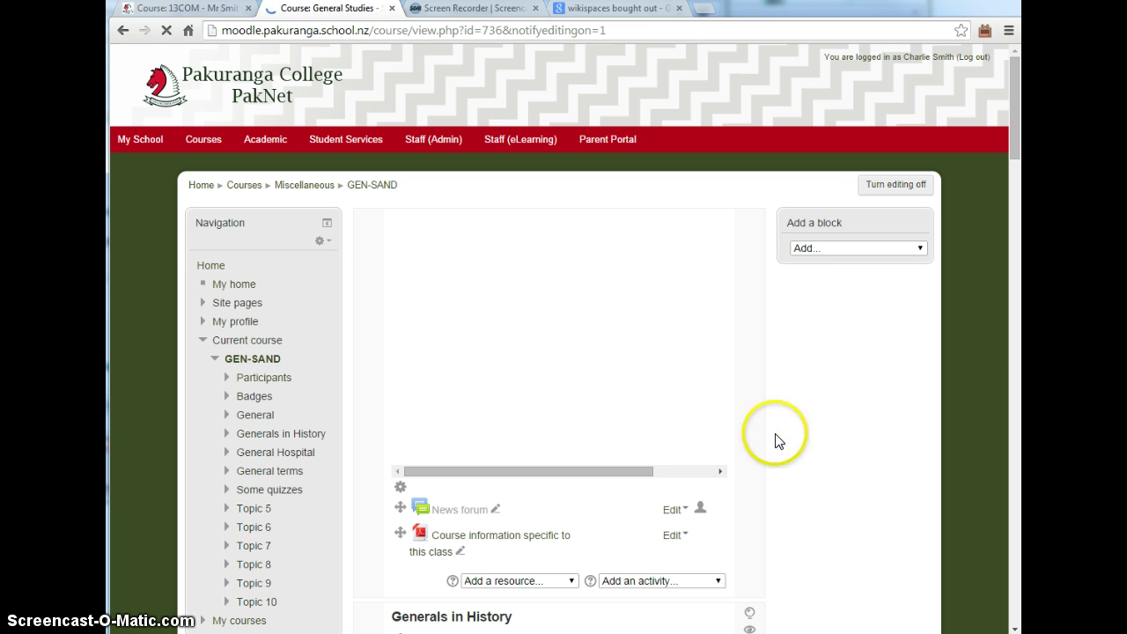
left_click(713, 582)
scroll(692, 541, "down", 3)
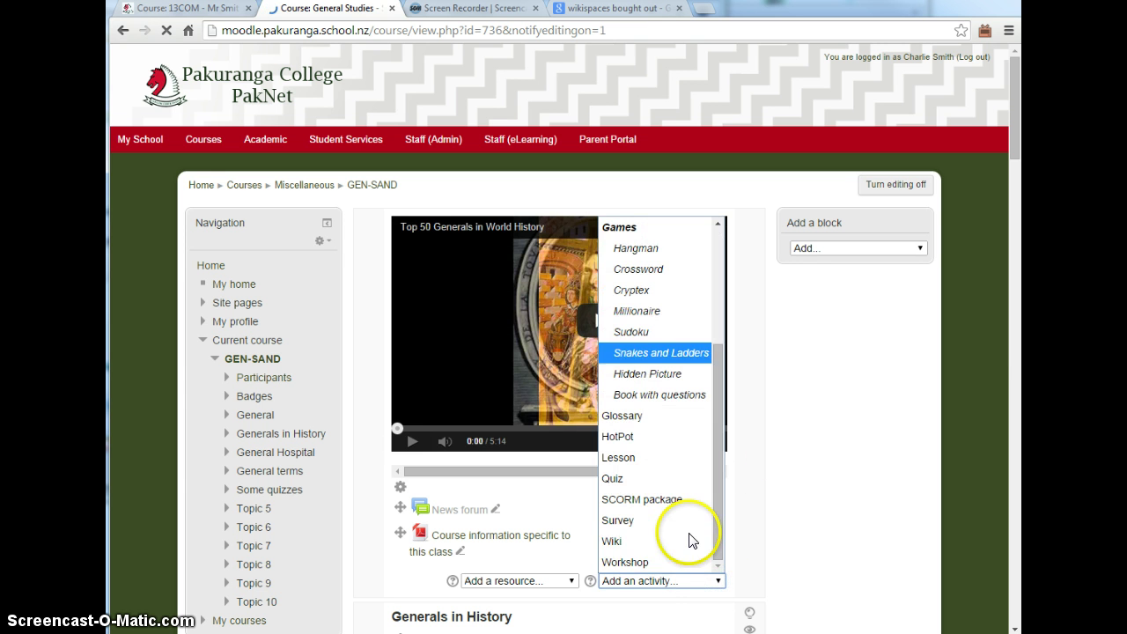
left_click(656, 544)
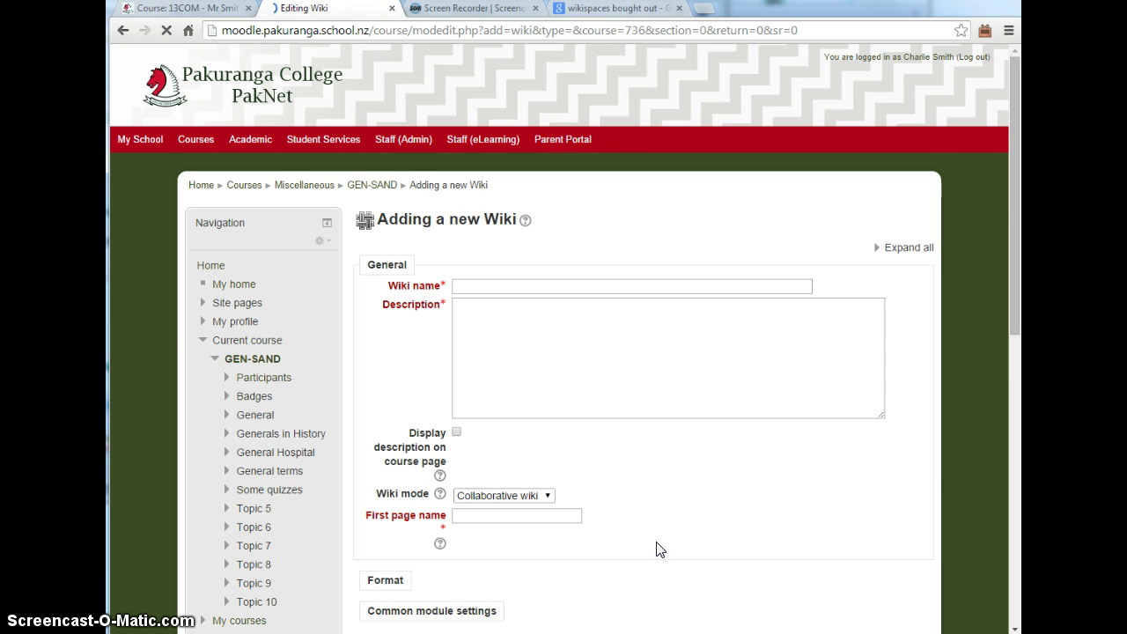
Name the wiki "Wepage Design Elements" and describe it as "A collaborative activity about web page design elements"
left_click(484, 286)
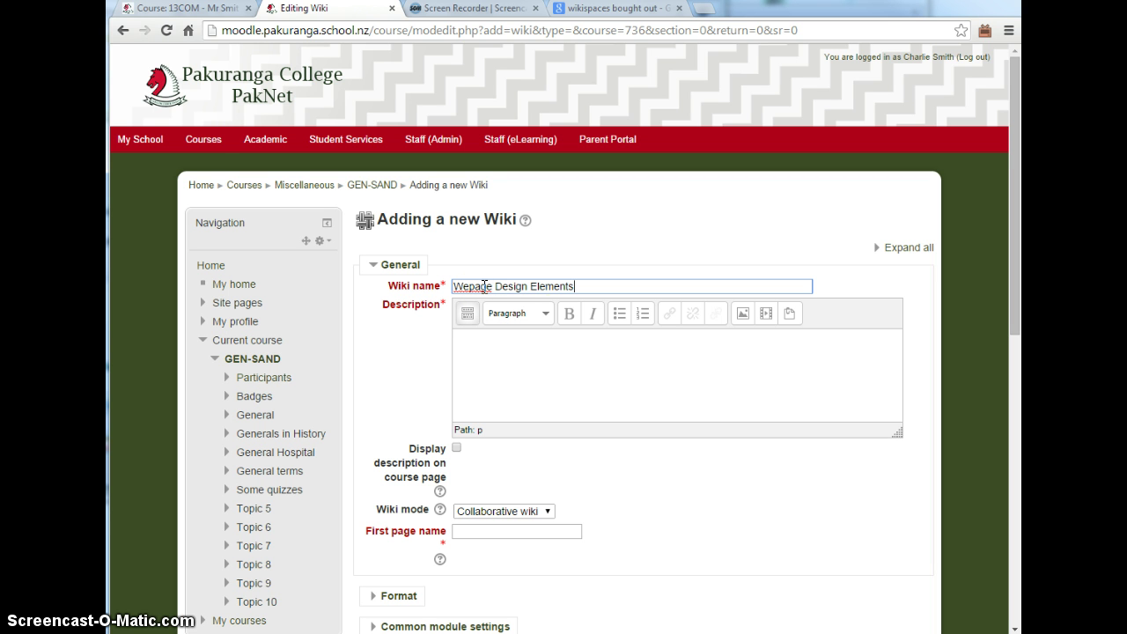
left_click(579, 352)
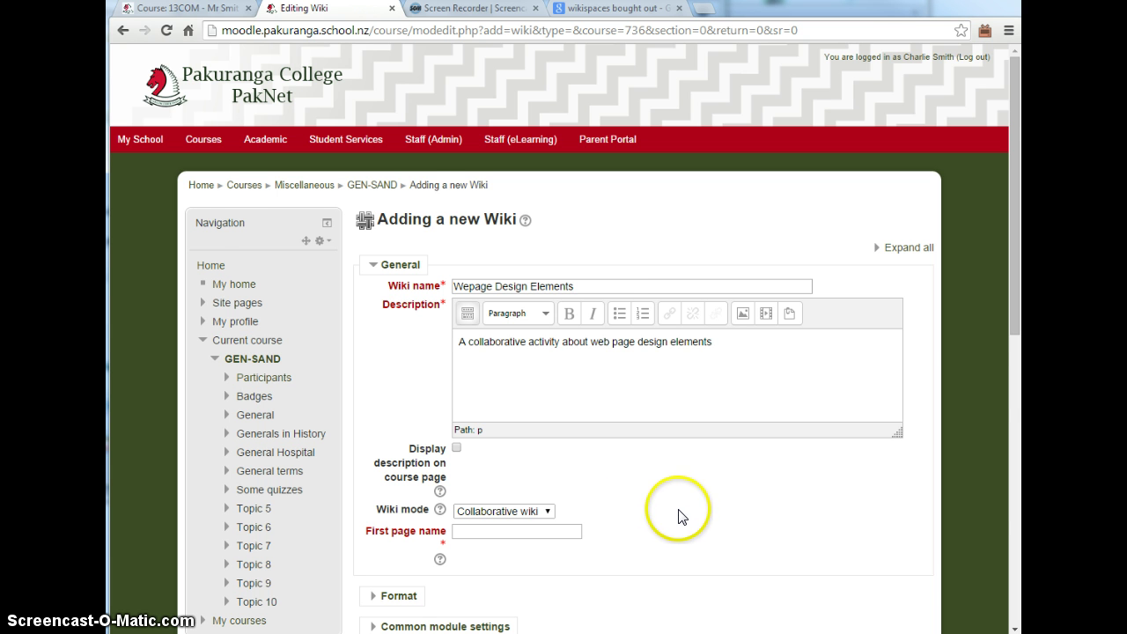
Choose Collaborative wiki as the wiki mode and name the first page Index
scroll(568, 398, "down", 3)
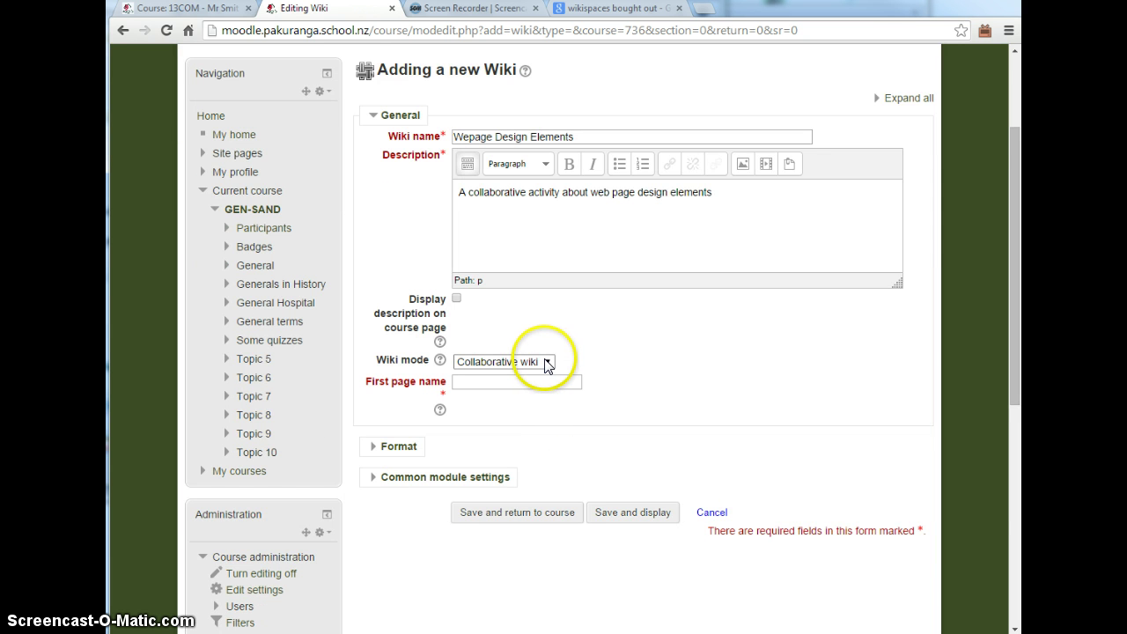
left_click(547, 363)
left_click(535, 382)
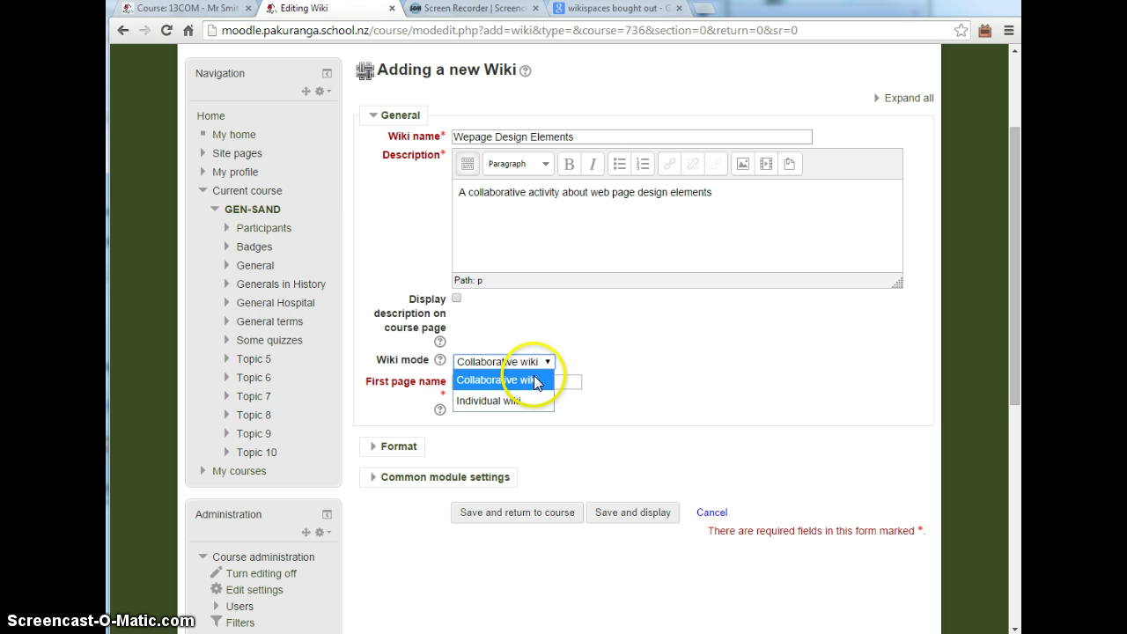
left_click(531, 408)
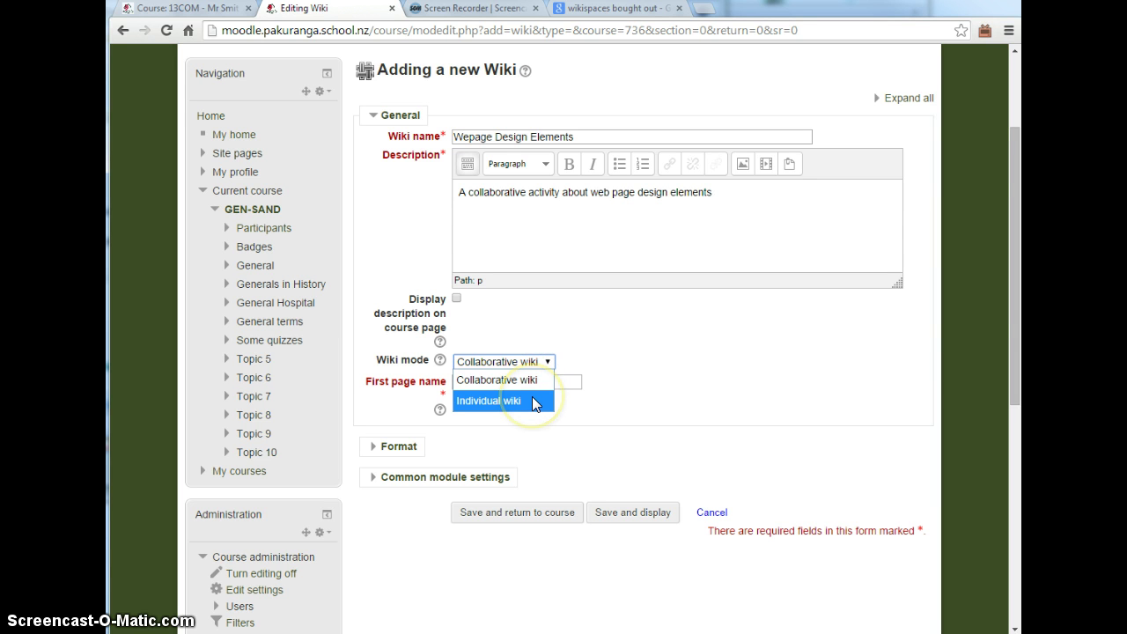
left_click(528, 380)
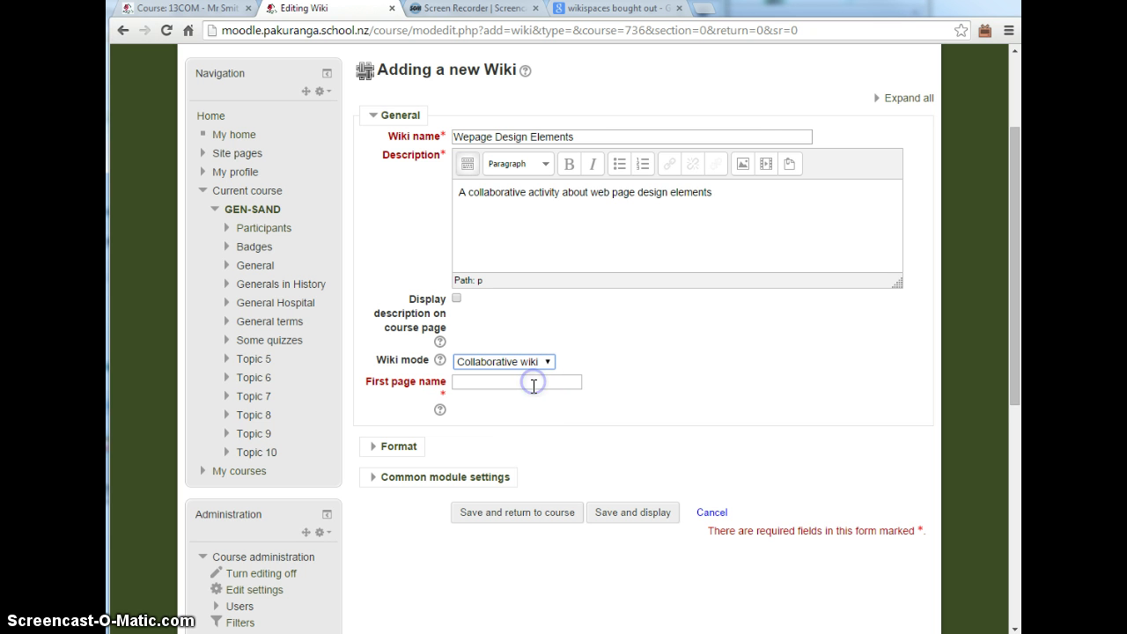
left_click(515, 384)
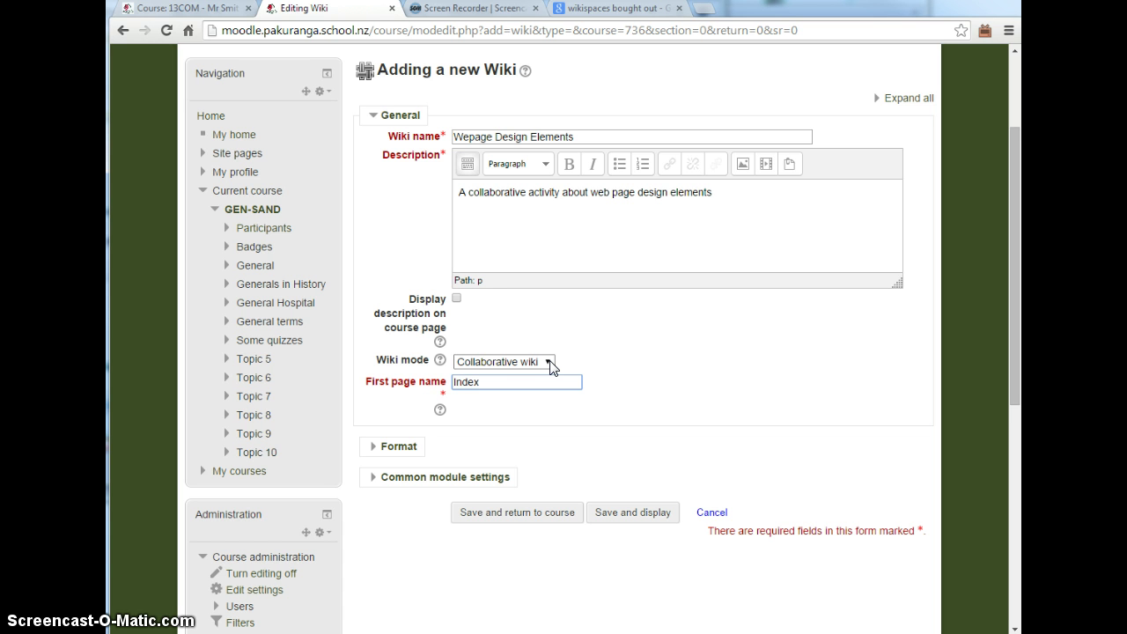
Save and display the wiki with the group mode kept at No groups, and create its Index page in HTML format
left_click(374, 477)
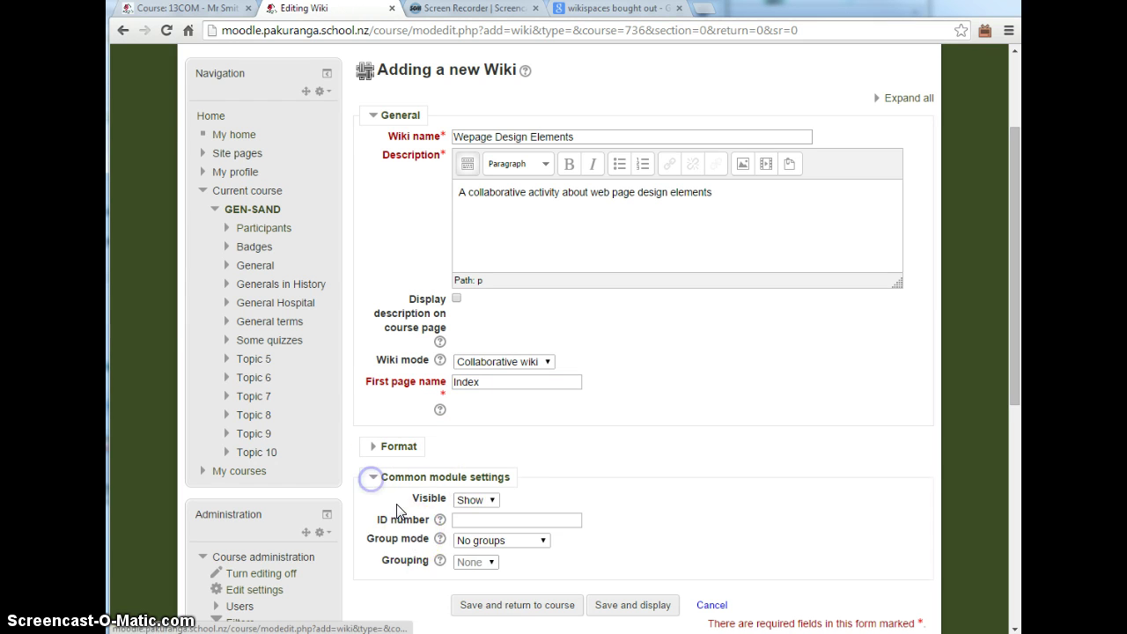
left_click(542, 540)
left_click(544, 542)
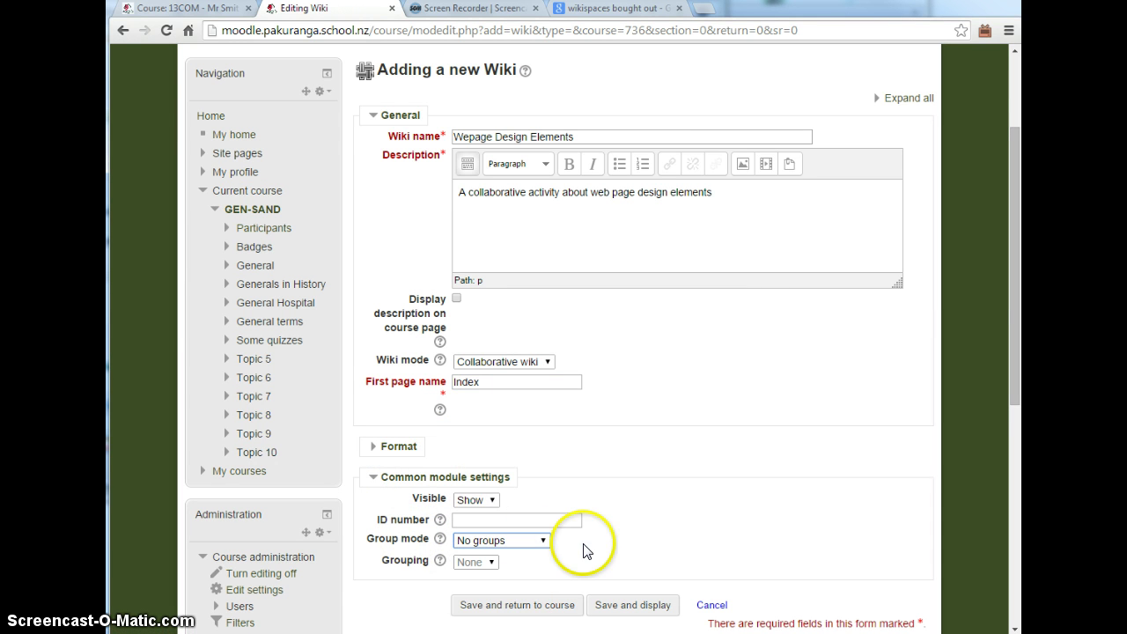
left_click(584, 539)
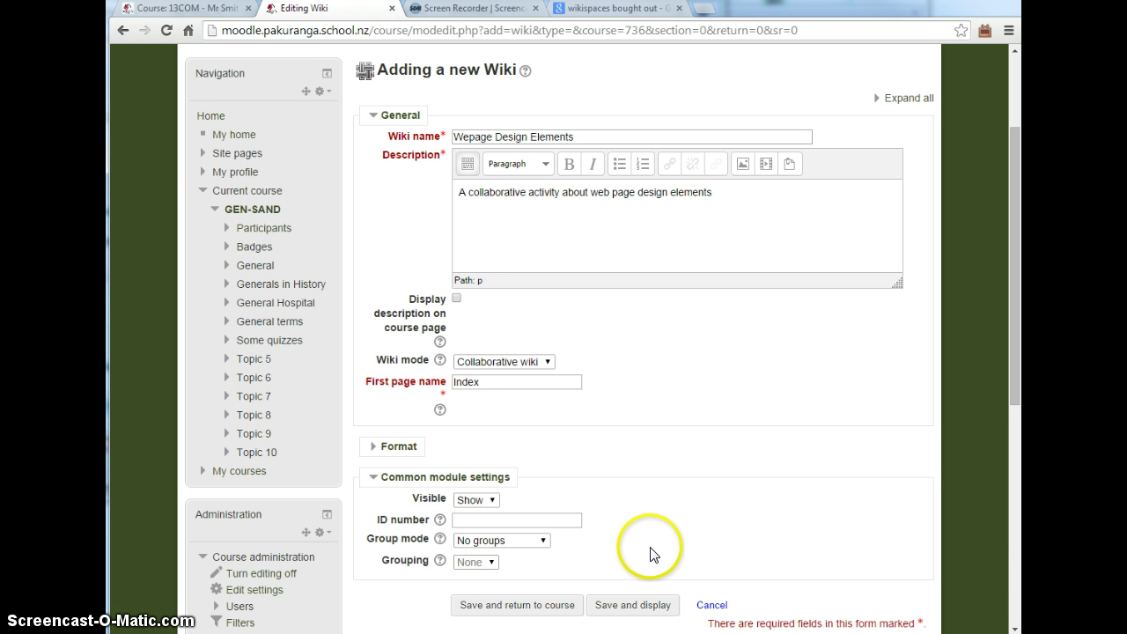
left_click(641, 603)
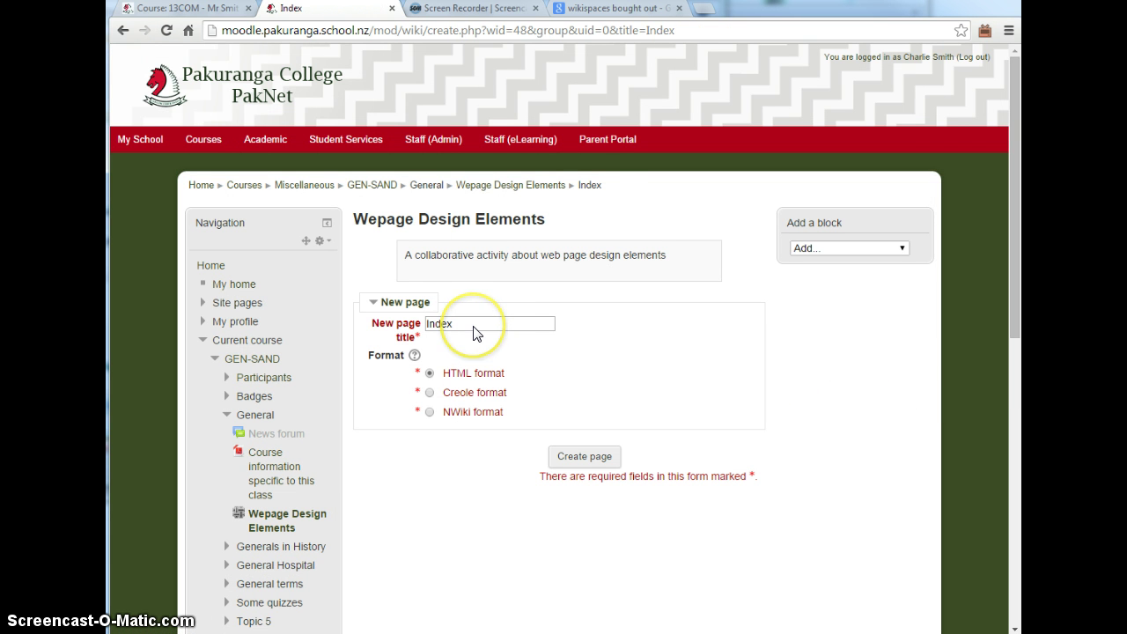
left_click(581, 457)
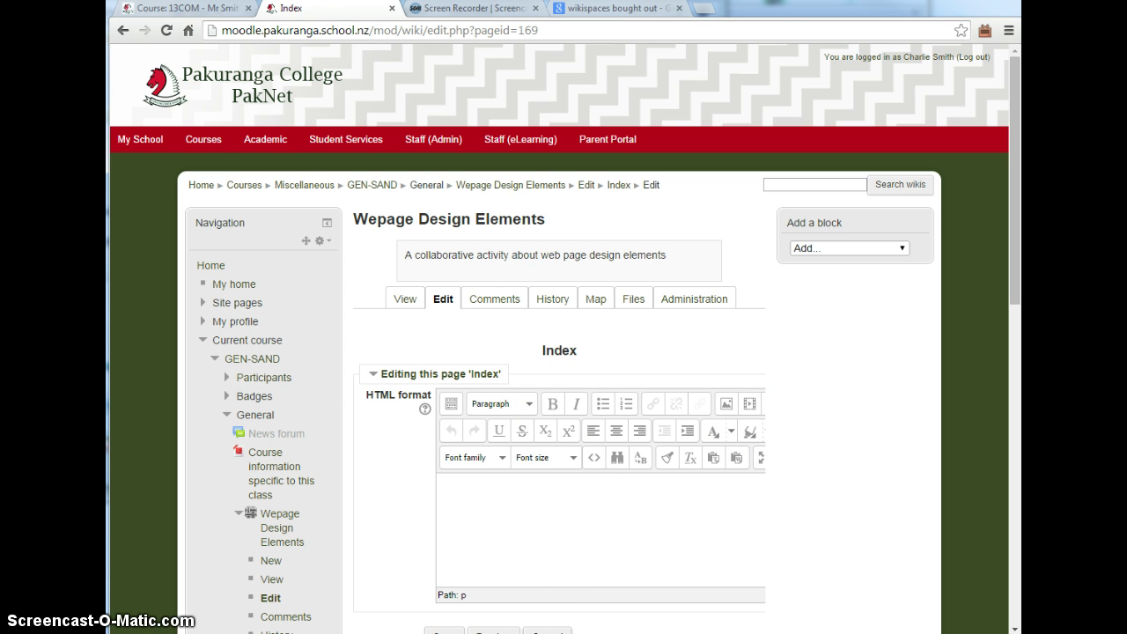
Switch to the text editor, copy all the text of Introduction.txt and paste it into the Index page's content in the browser
key("alt+Tab")
left_click(390, 194)
key("shift+Up")
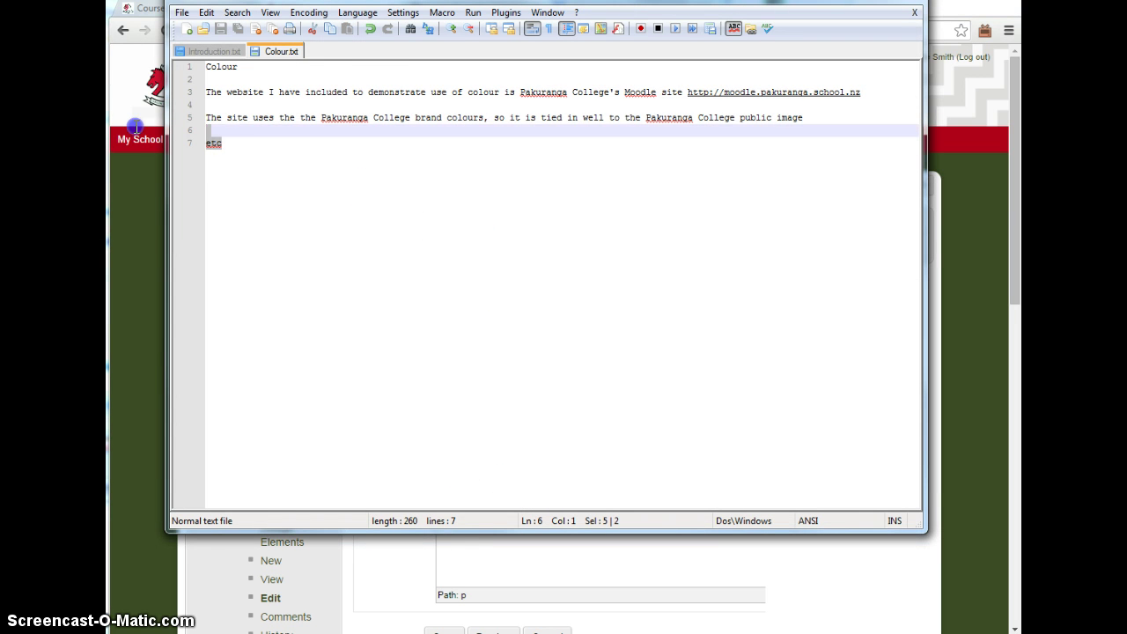
left_click(213, 55)
left_click_drag(300, 273, 158, 37)
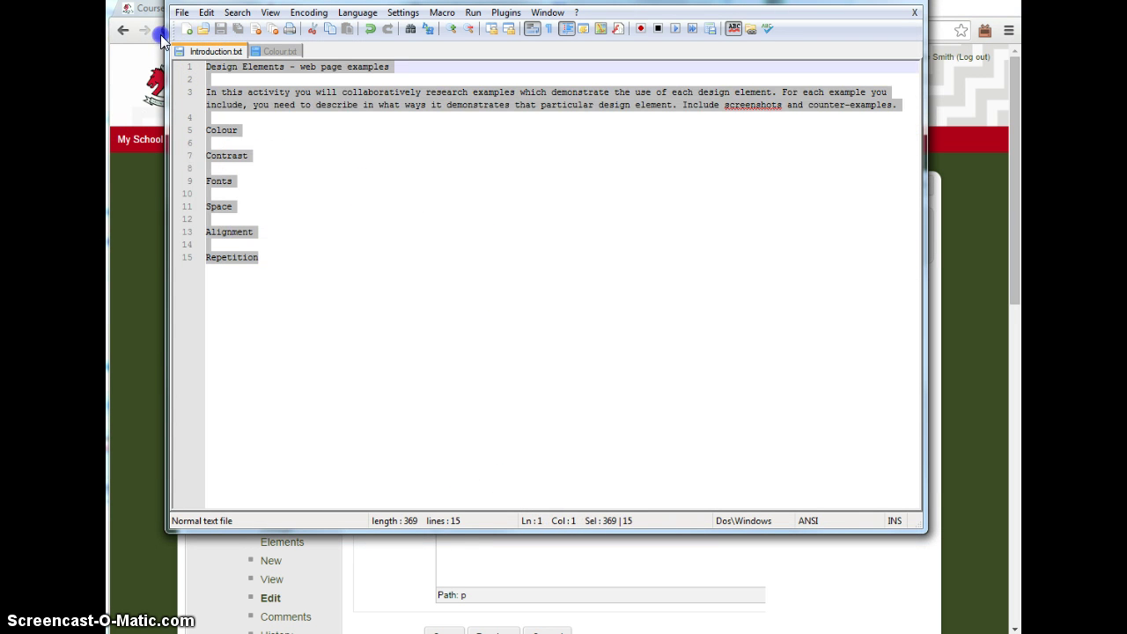
left_click(390, 583)
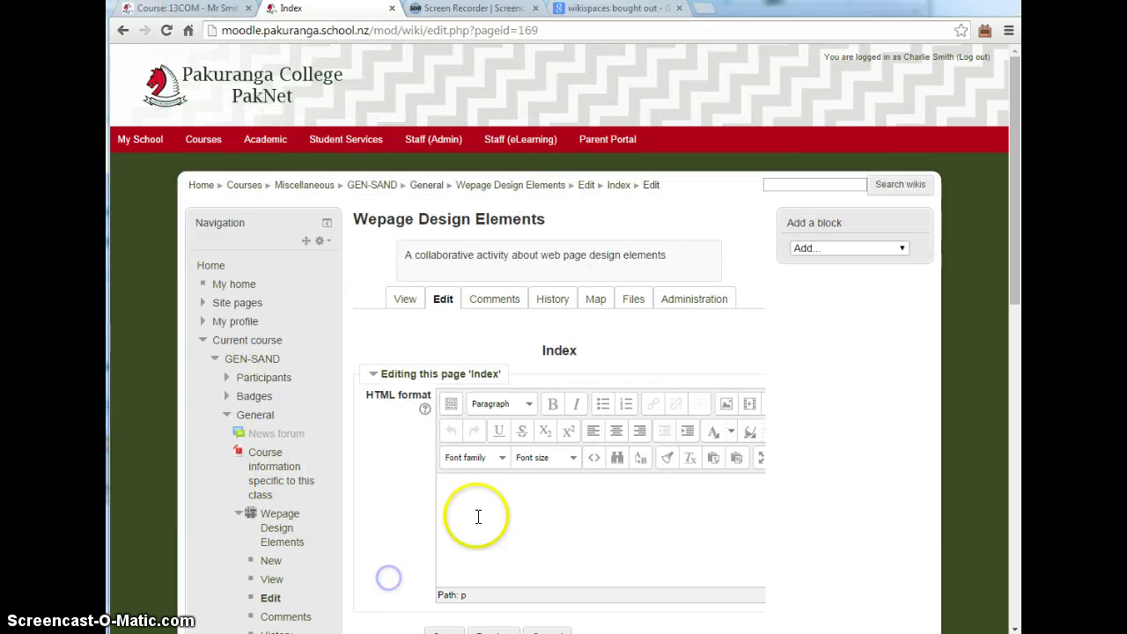
type("Contrast Fonts Space Alignment Repetition")
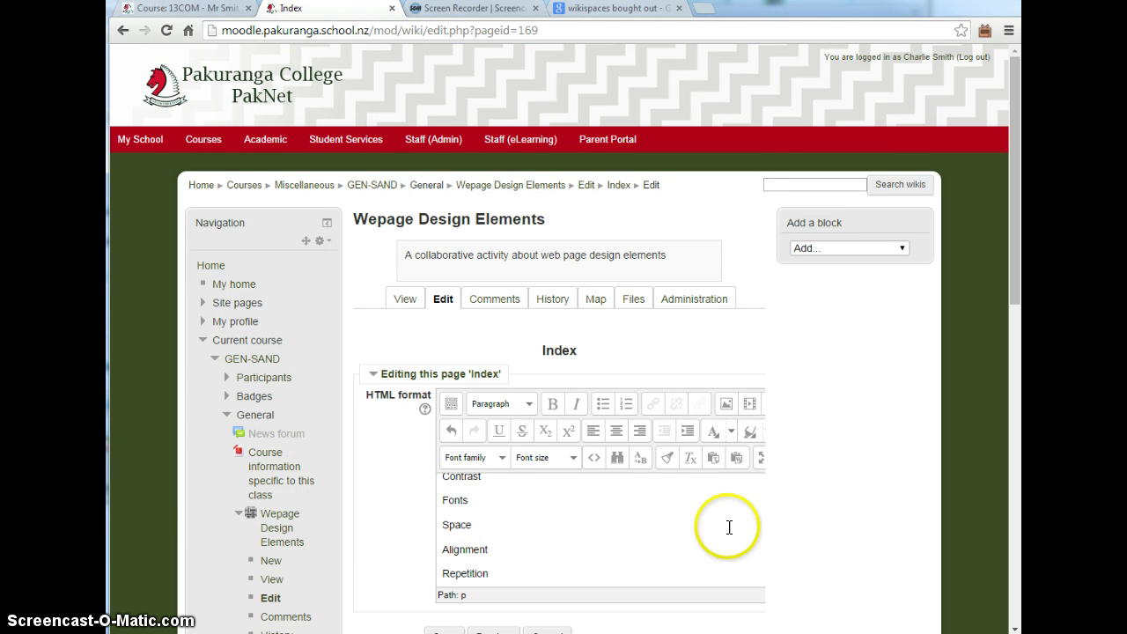
Look at the page editor's basic and extended formatting tools, and leave it collapsed to the single row of basic tools
left_click(449, 403)
scroll(555, 497, "up", 3)
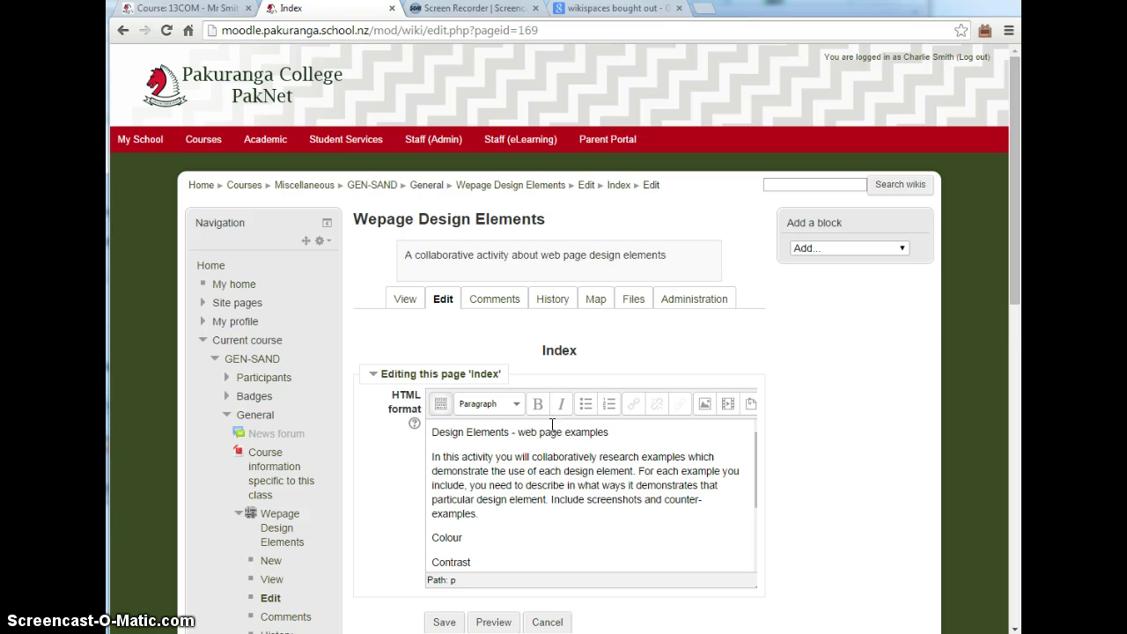
left_click(708, 411)
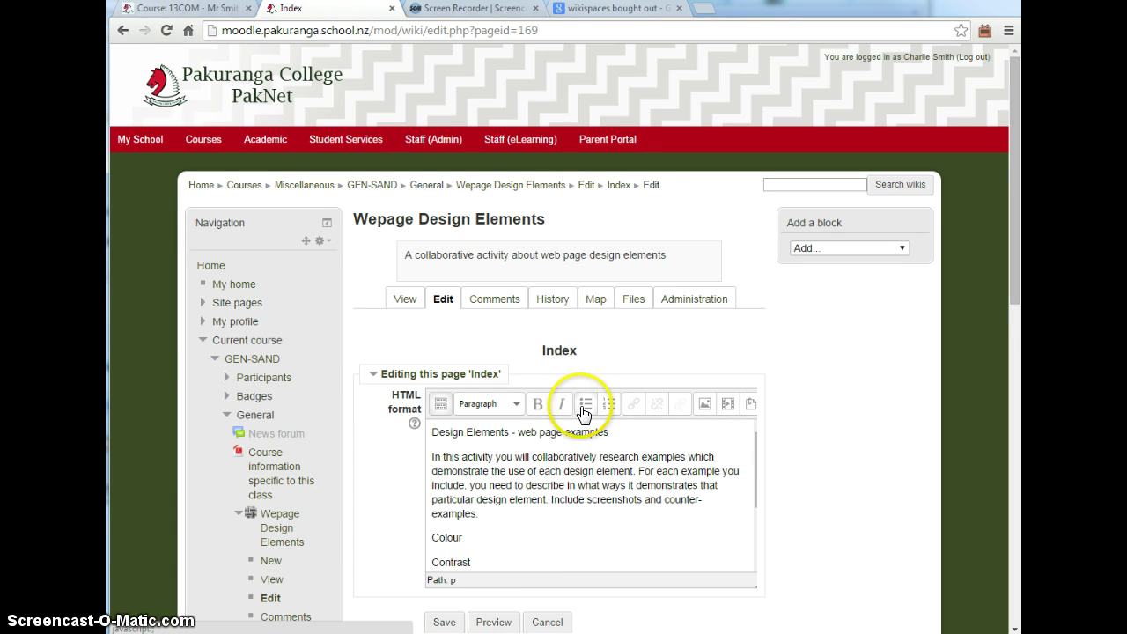
left_click(442, 407)
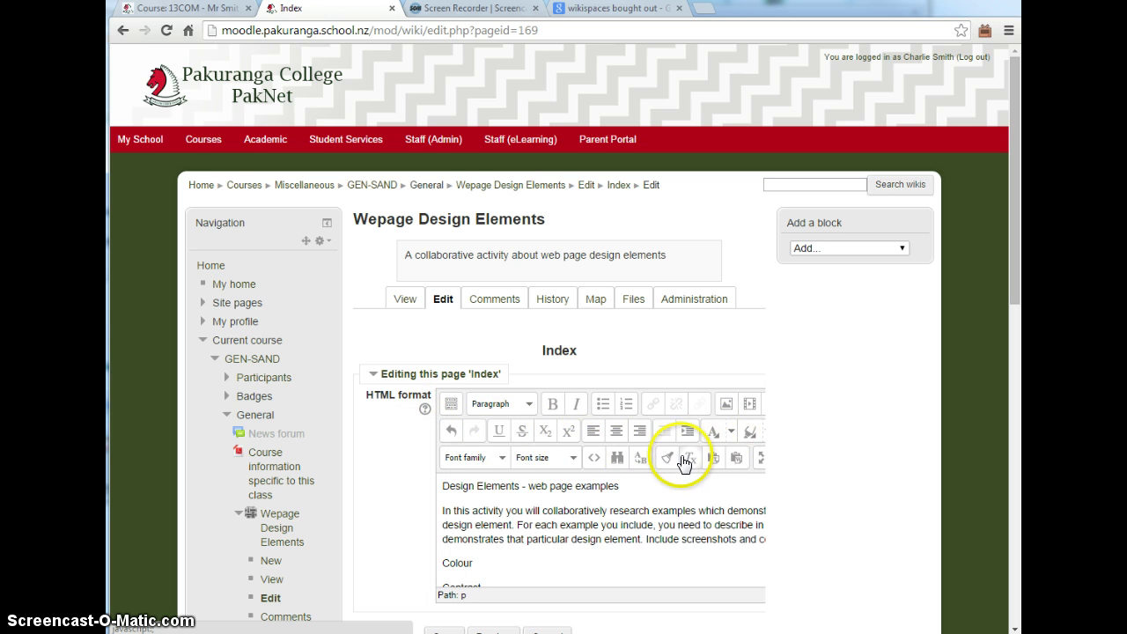
left_click(450, 403)
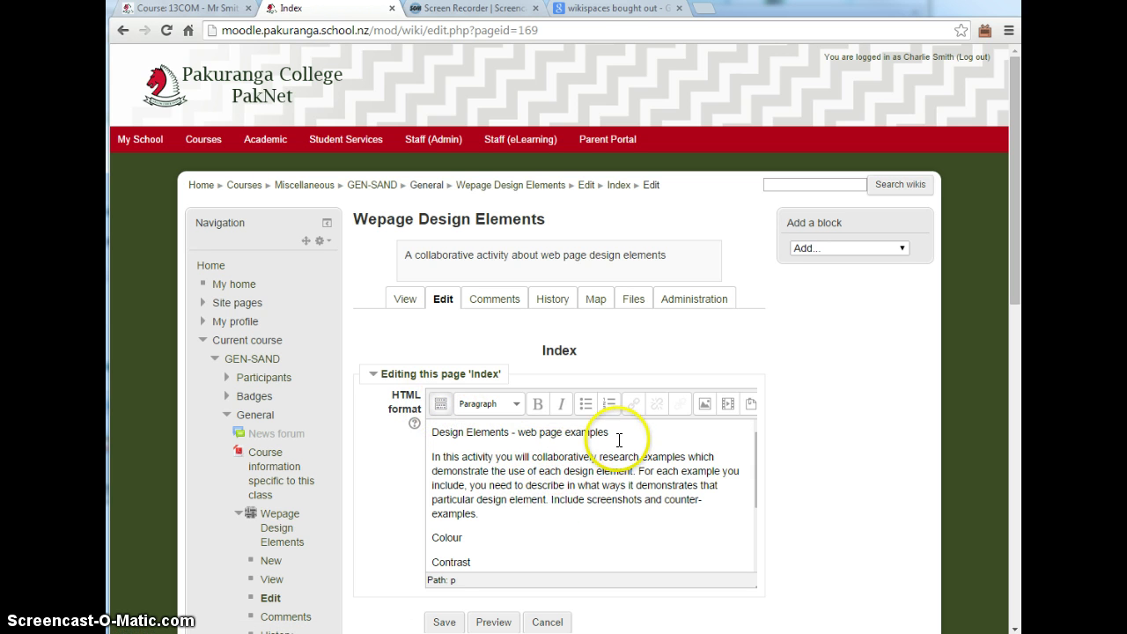
Try Heading 1 on the line "Design Elements - web page examples" and settle on Heading 2
left_click_drag(609, 433, 430, 432)
left_click(517, 407)
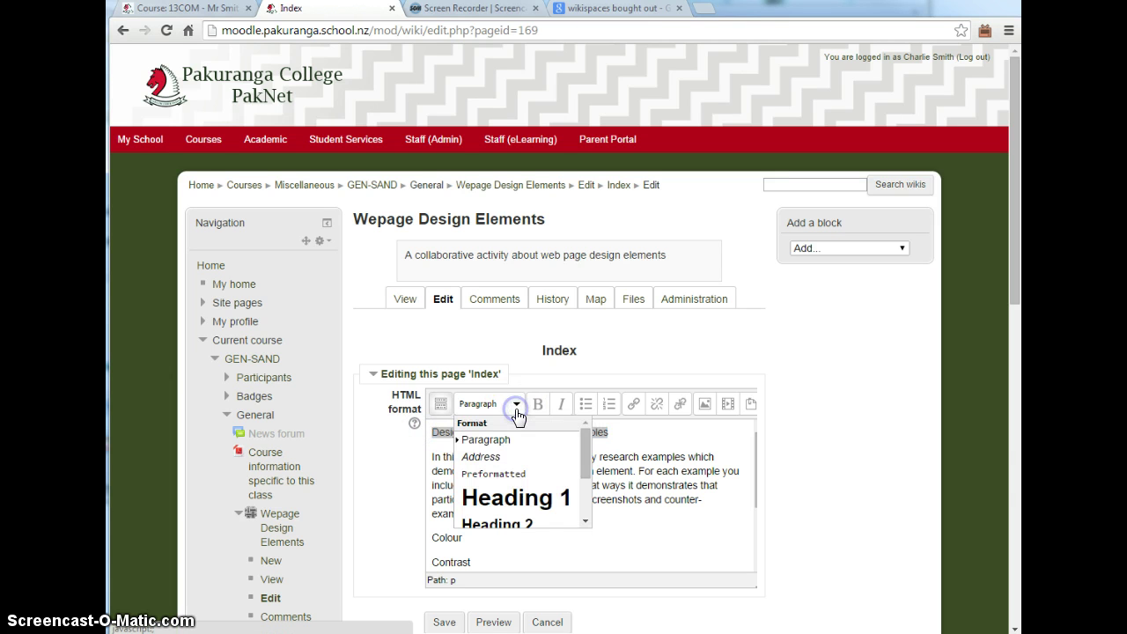
left_click(519, 502)
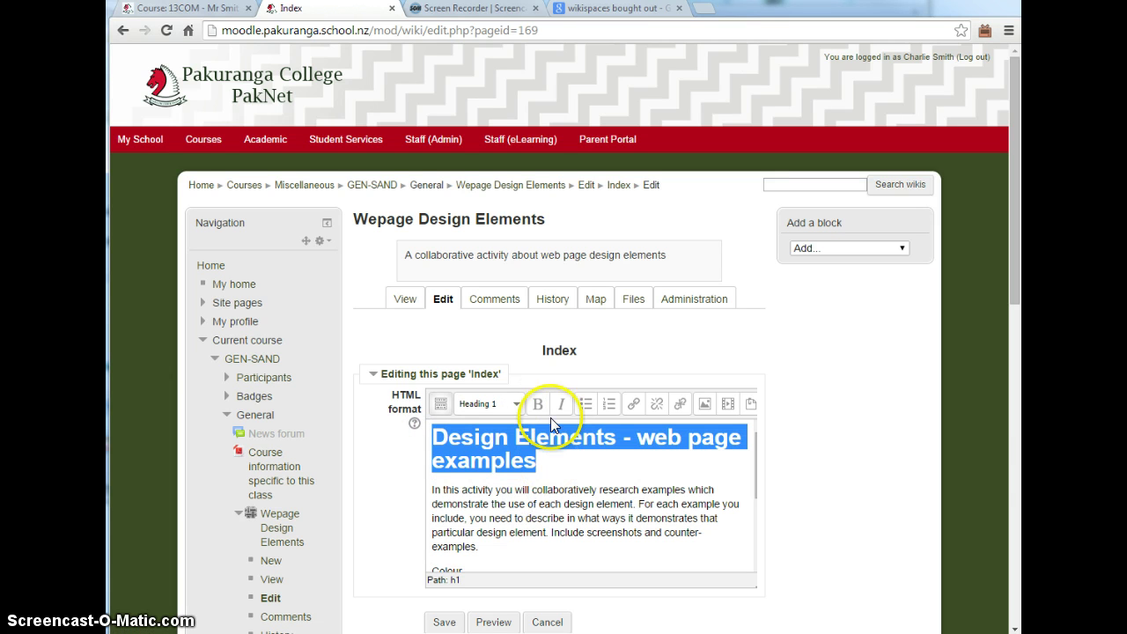
left_click(516, 405)
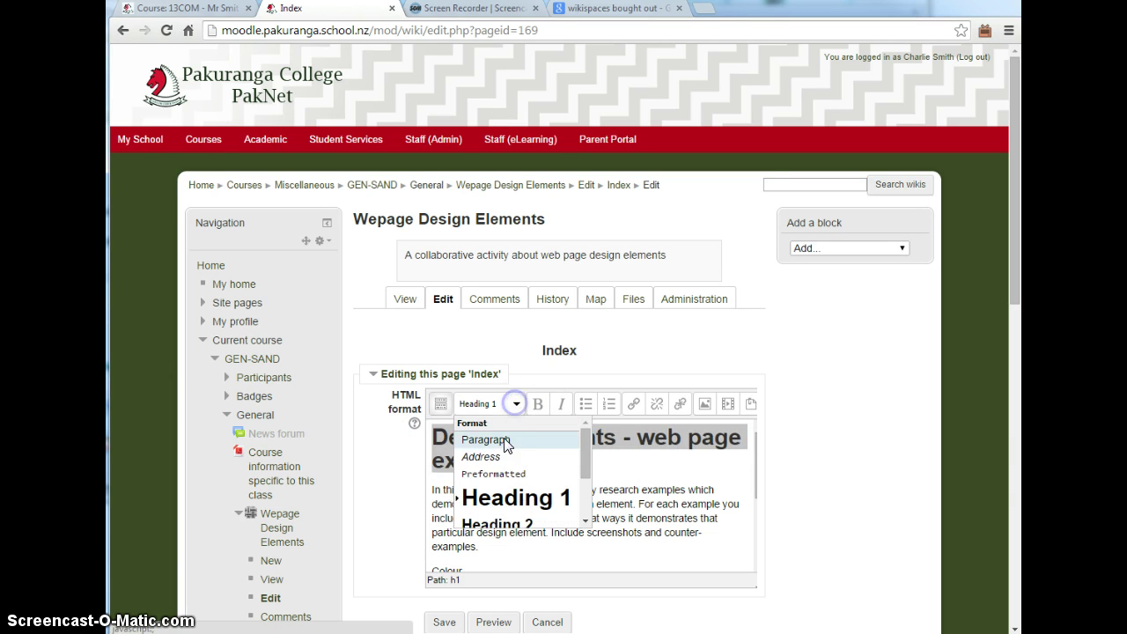
left_click(505, 521)
left_click(535, 491)
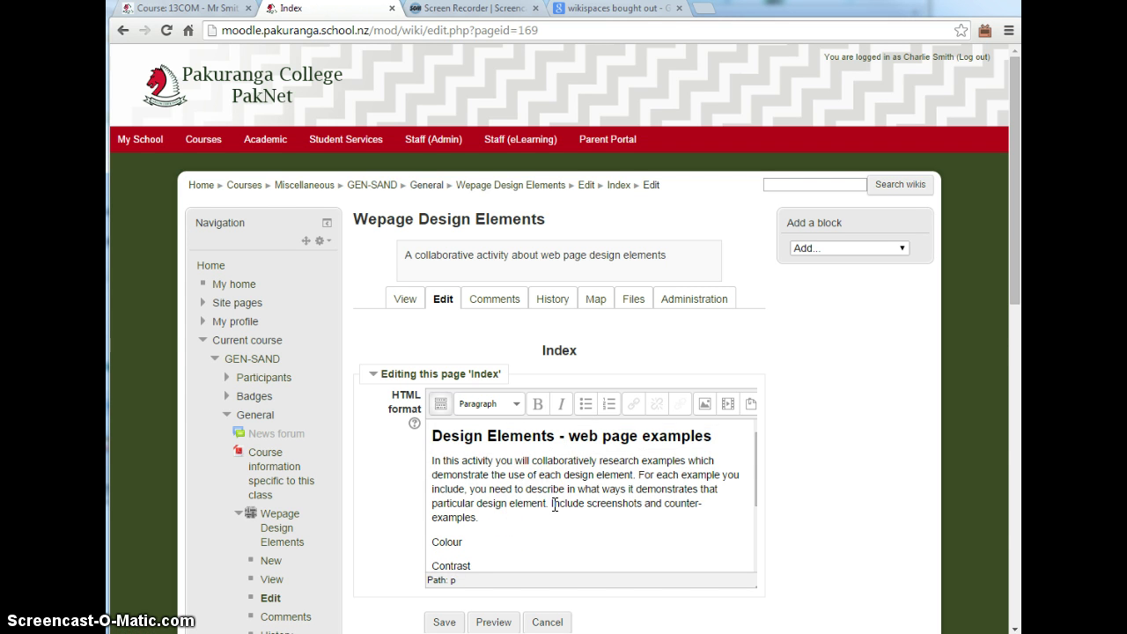
Check the pasted list of design elements, save the Index page and view the published page
scroll(529, 497, "down", 2)
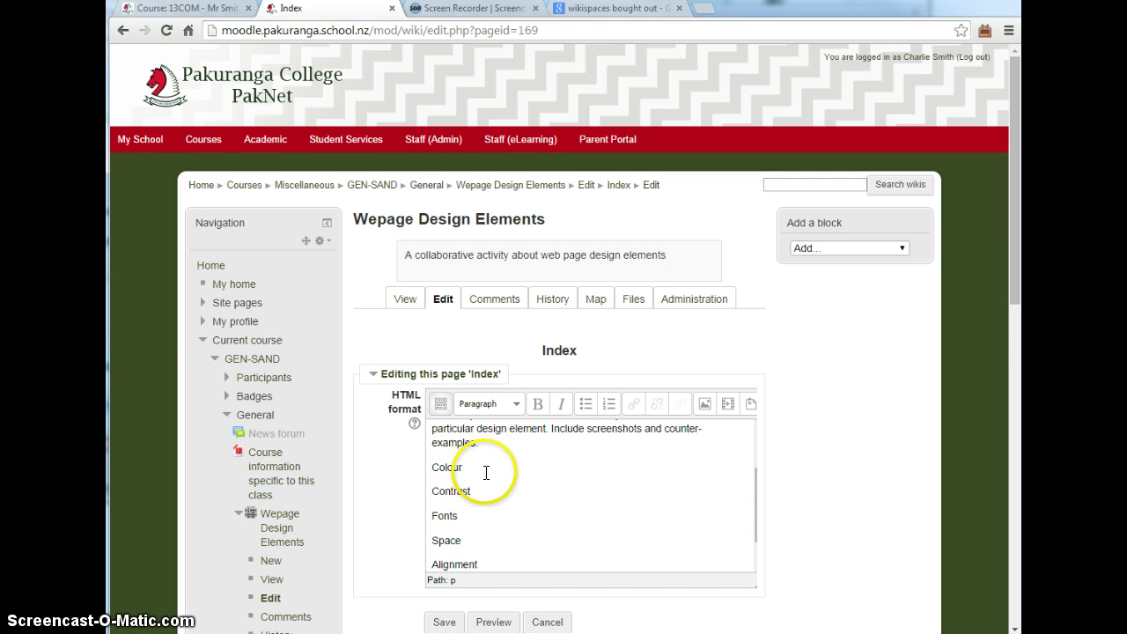
scroll(491, 470, "up", 2)
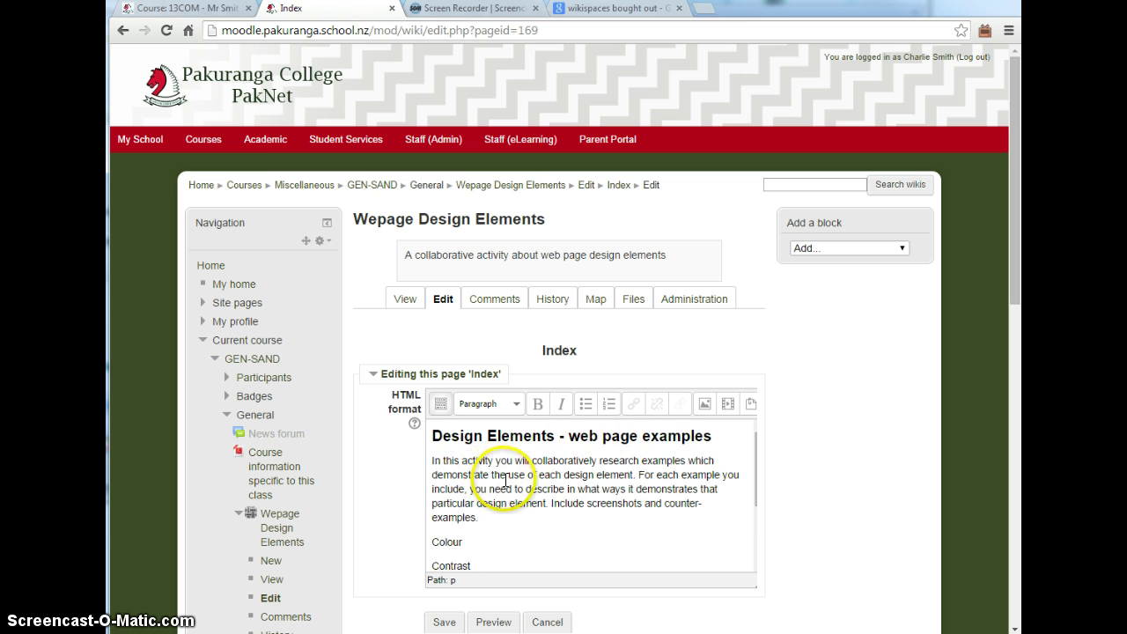
left_click(581, 520)
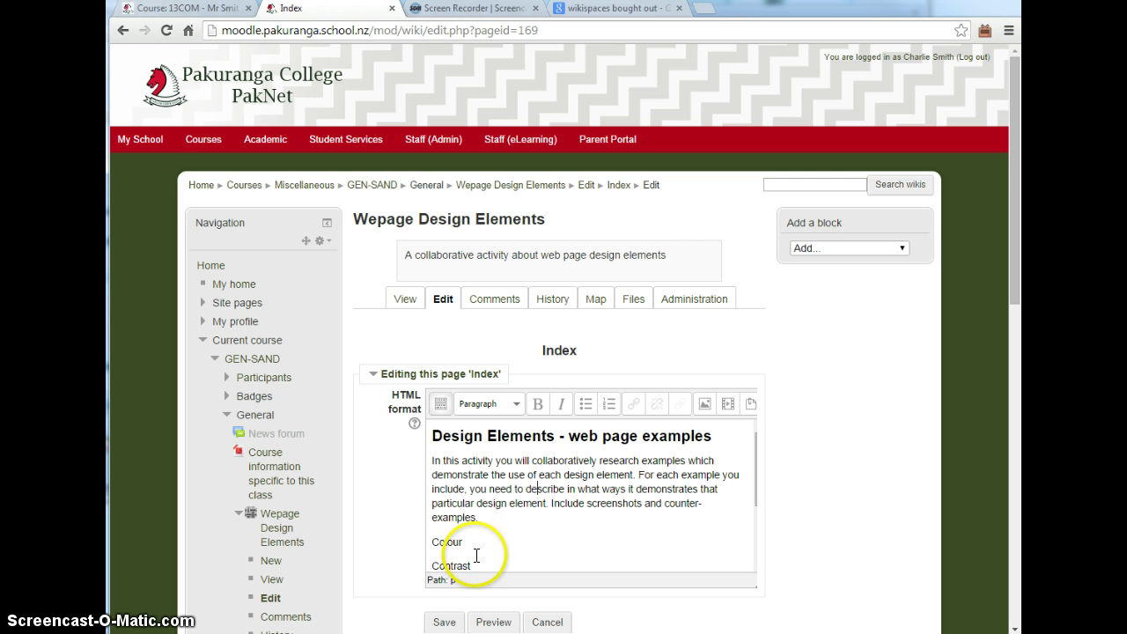
left_click(445, 622)
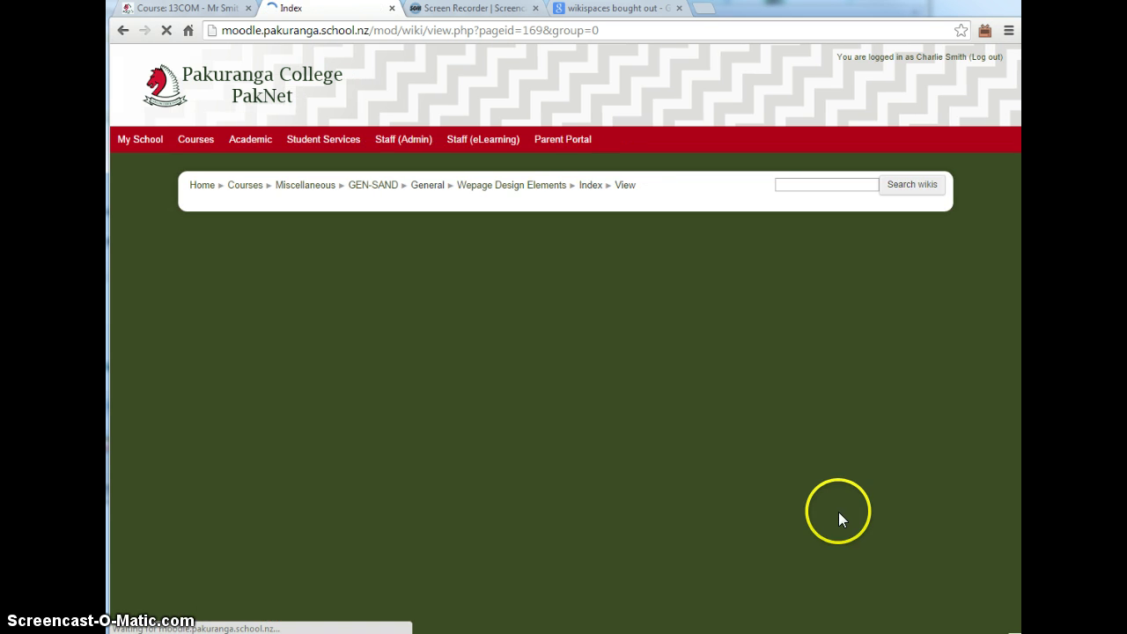
scroll(730, 549, "down", 3)
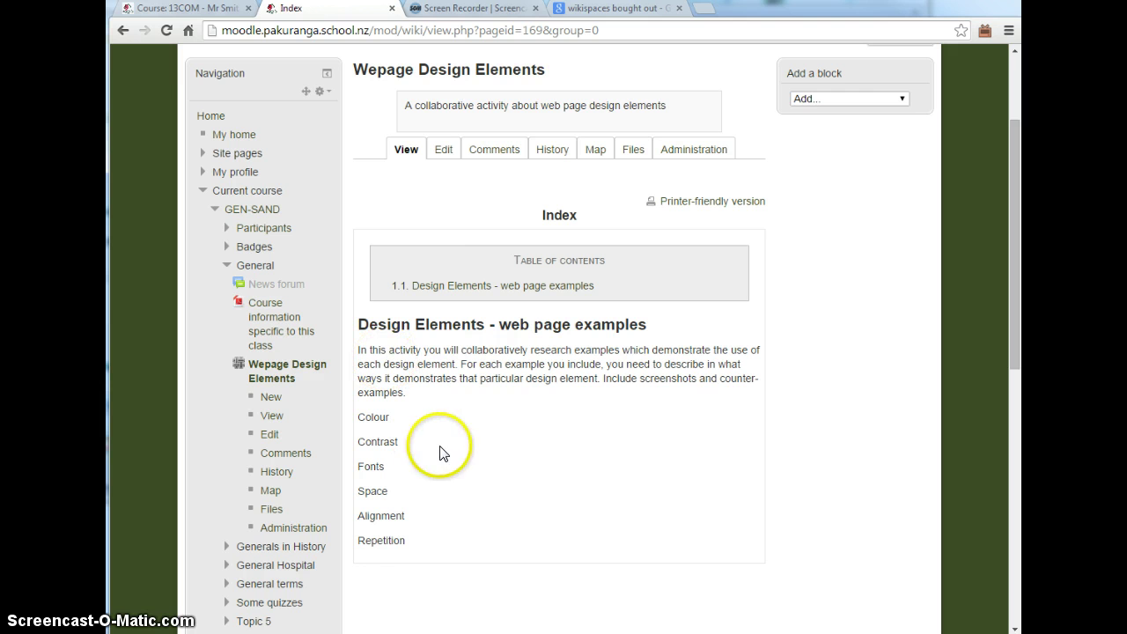
Edit the Index page to enclose Colour, Contrast and Fonts in double square brackets as wiki links, and save it
left_click(443, 149)
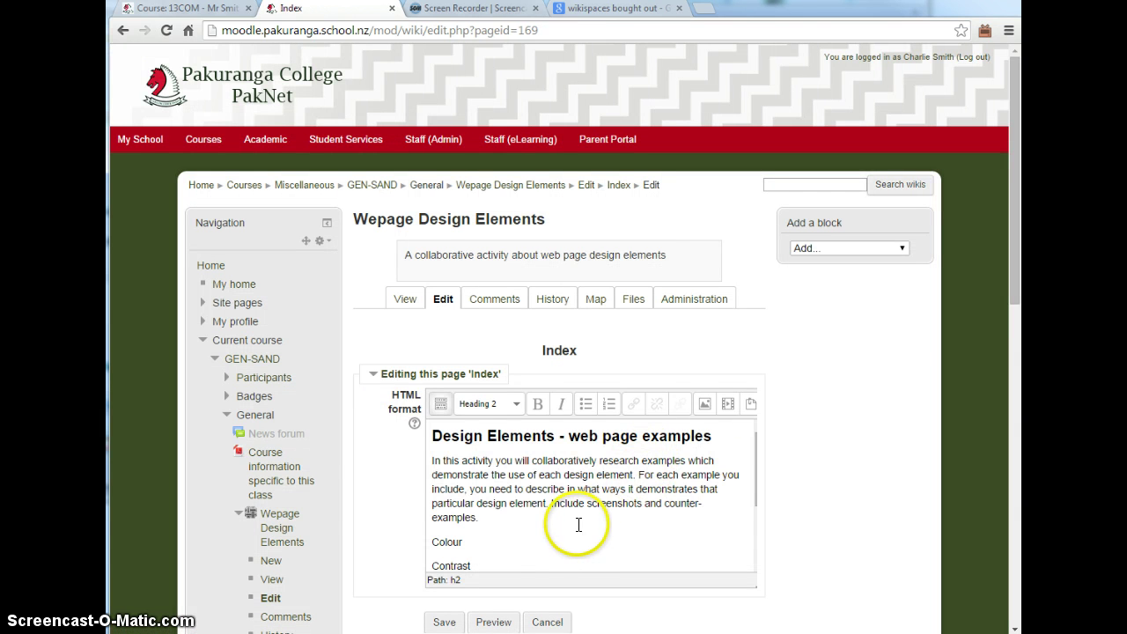
scroll(529, 524, "down", 1)
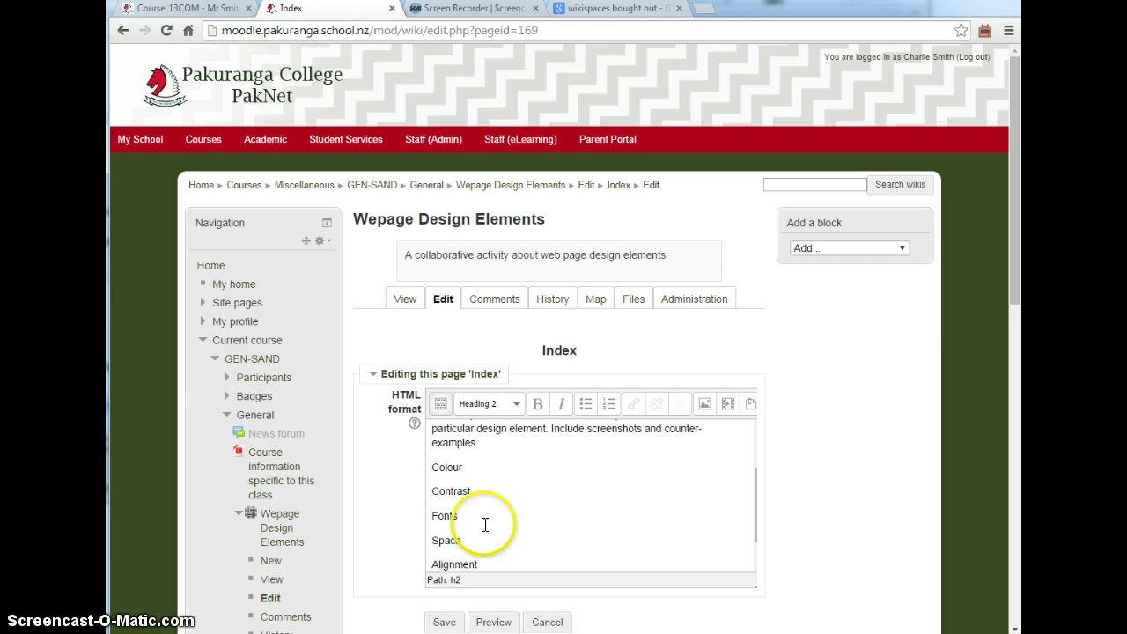
left_click(434, 466)
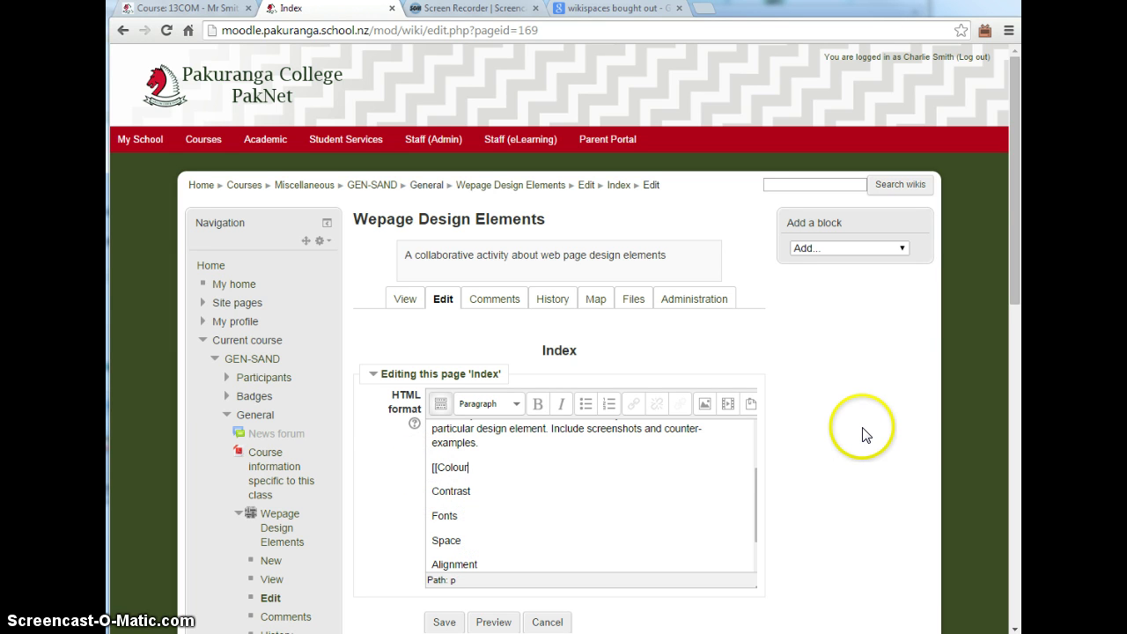
type("]")
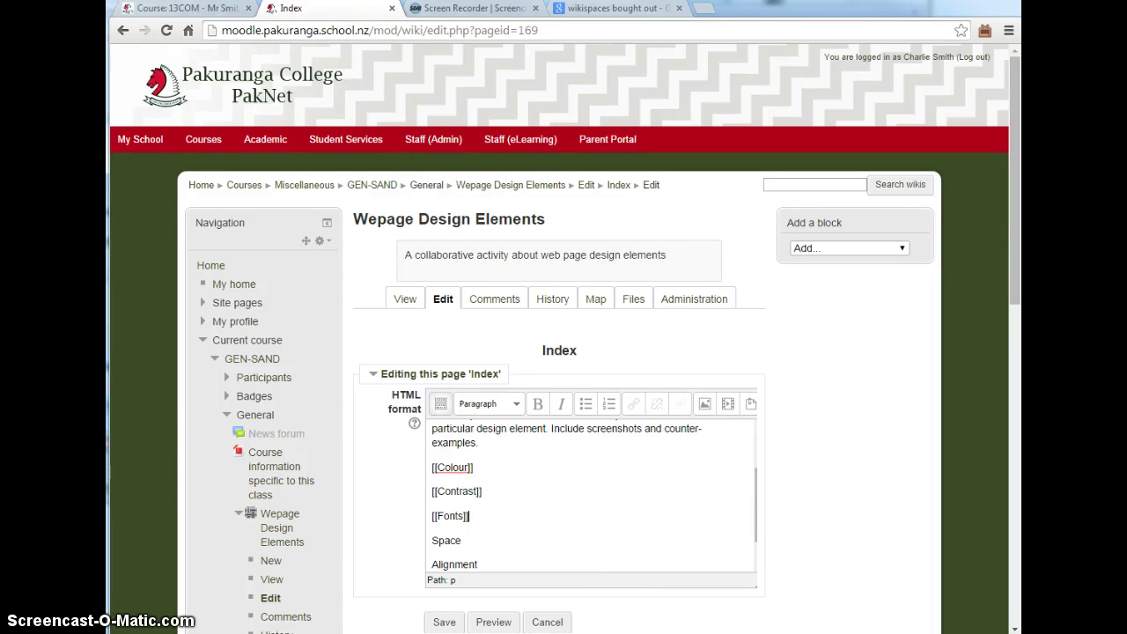
left_click(449, 623)
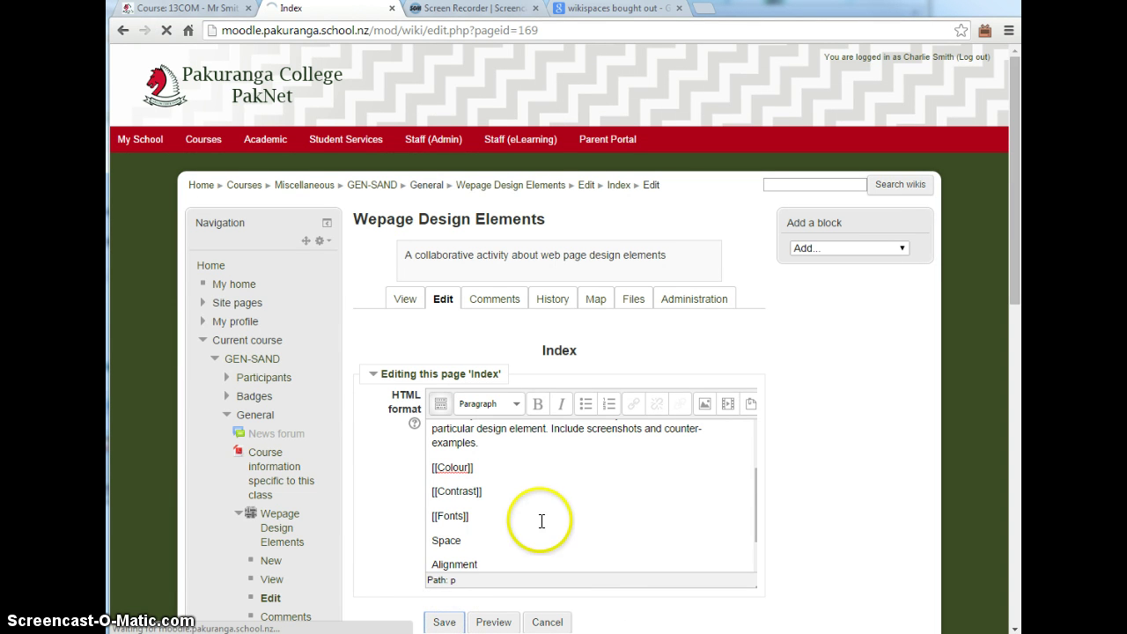
Follow the Colour link on the Index page and create the new page Colour in HTML format
scroll(528, 573, "down", 1)
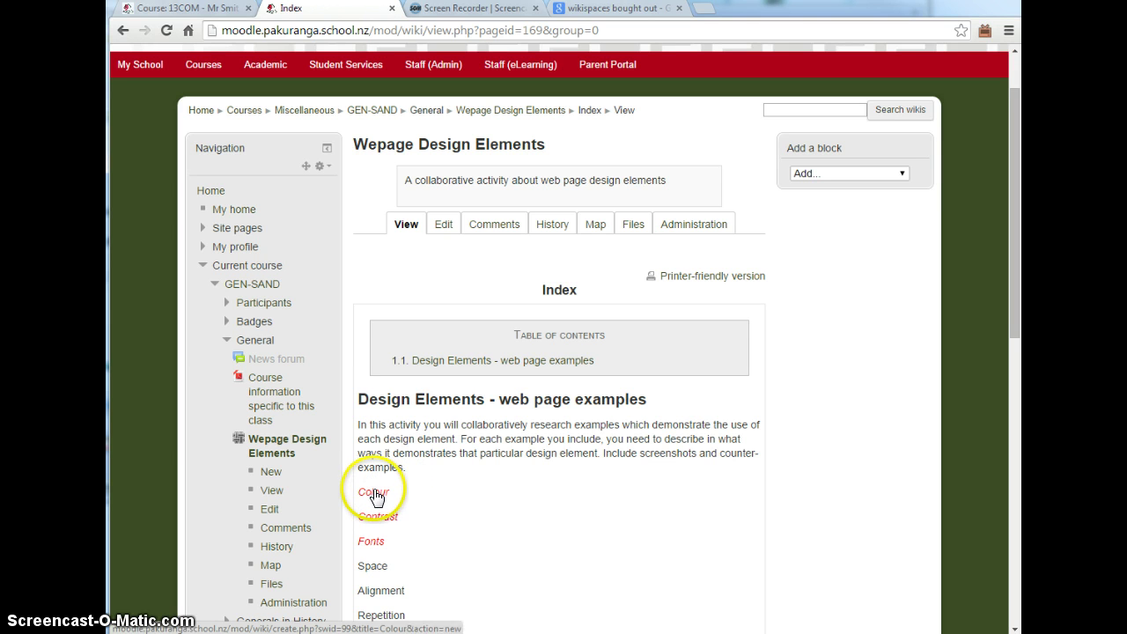
left_click(376, 498)
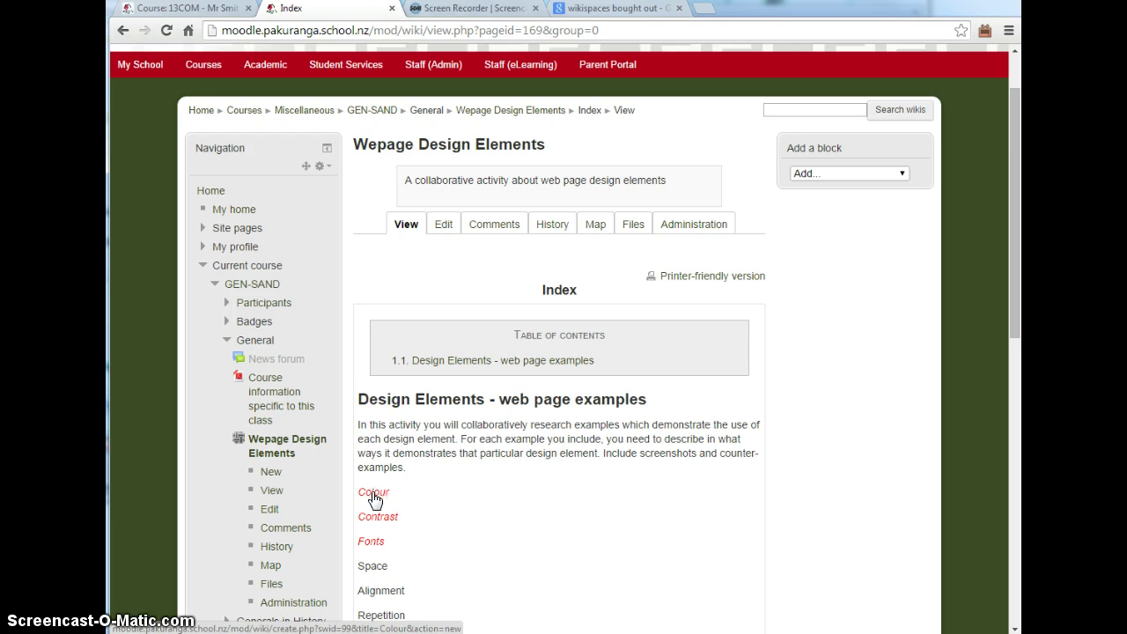
left_click(373, 495)
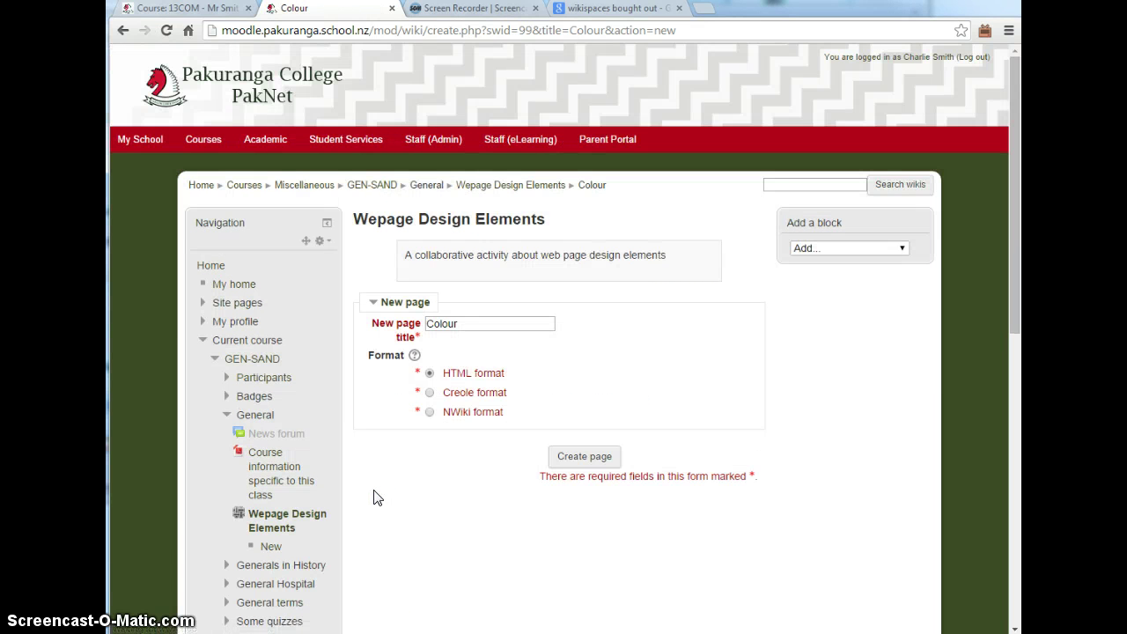
left_click(574, 456)
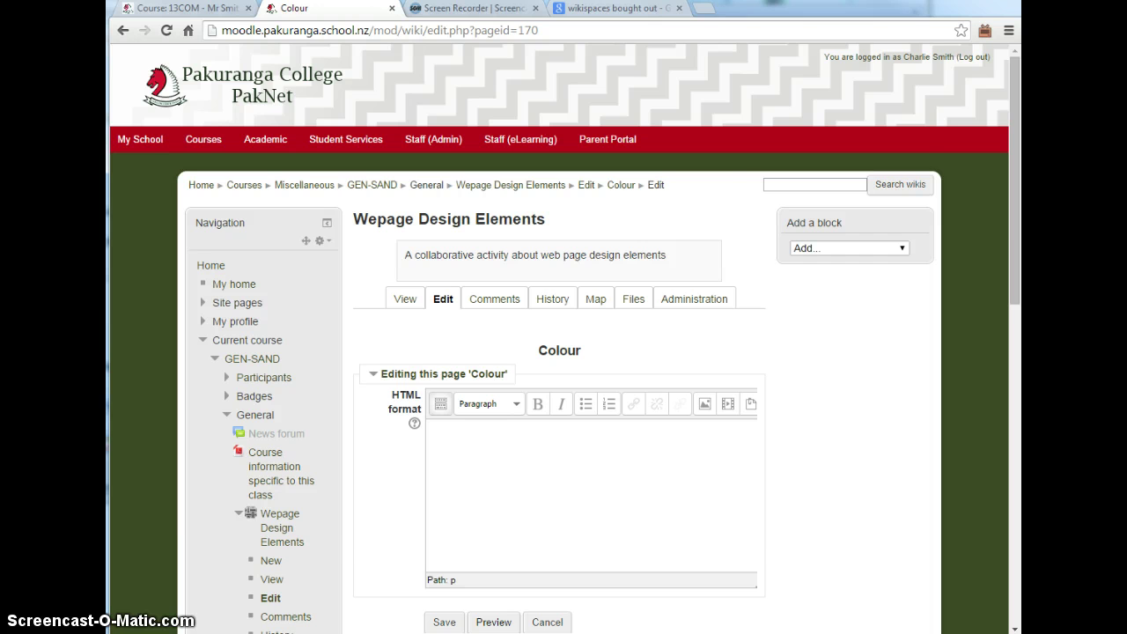
Switch to the text editor, copy all the text of Colour.txt and paste it into the Colour page's content in the browser
key("alt+Tab")
left_click(281, 51)
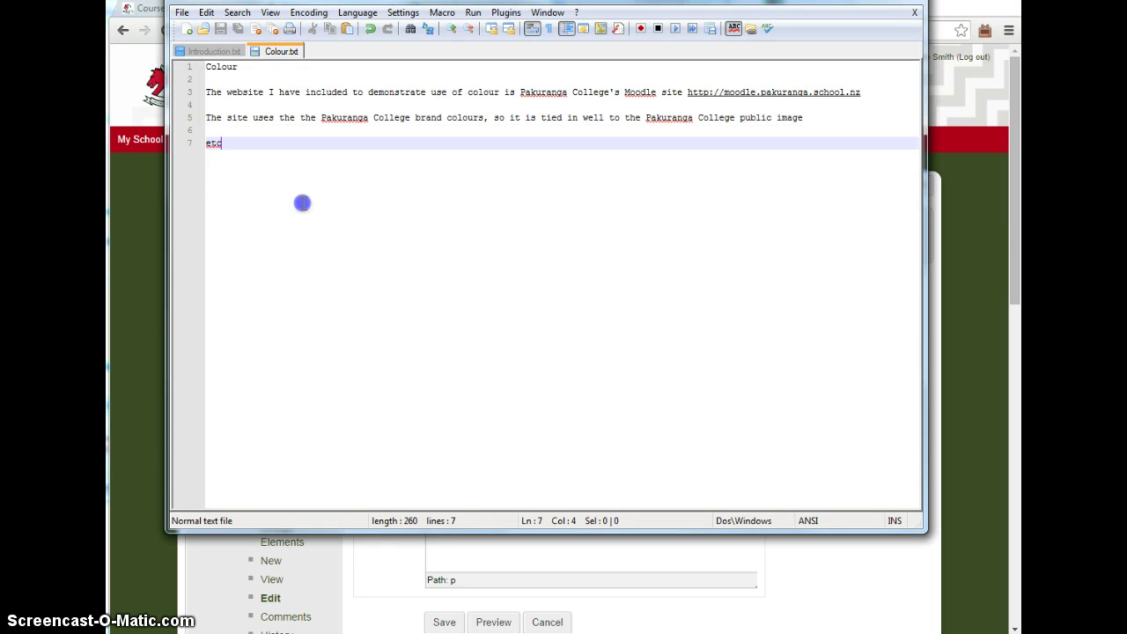
left_click_drag(302, 203, 167, 54)
key("ctrl+c")
left_click(419, 613)
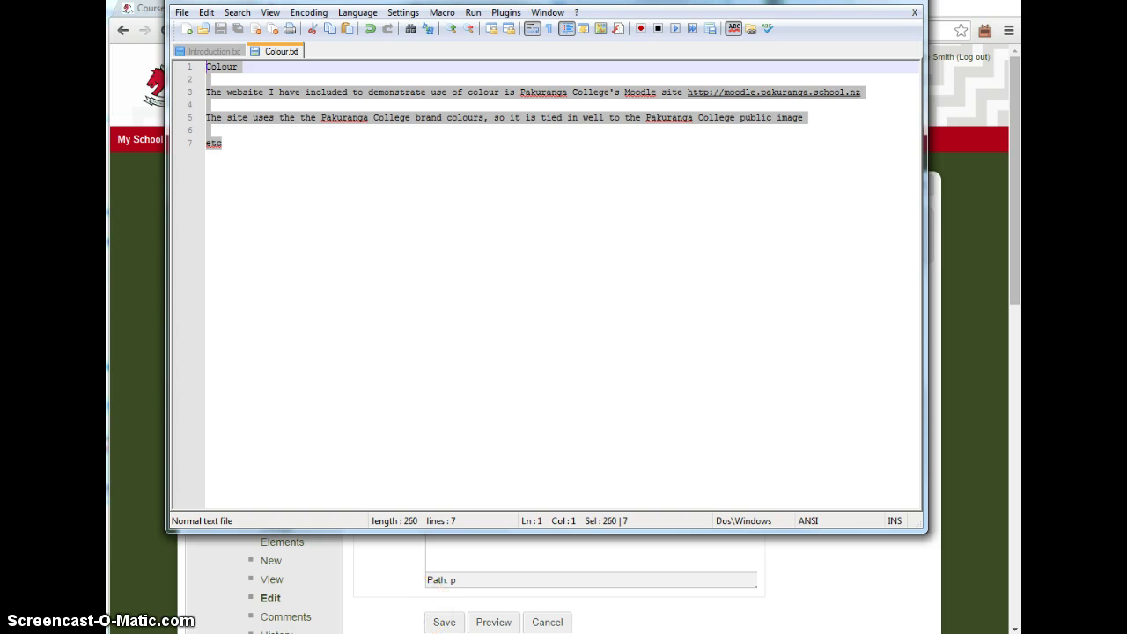
key("alt+Tab")
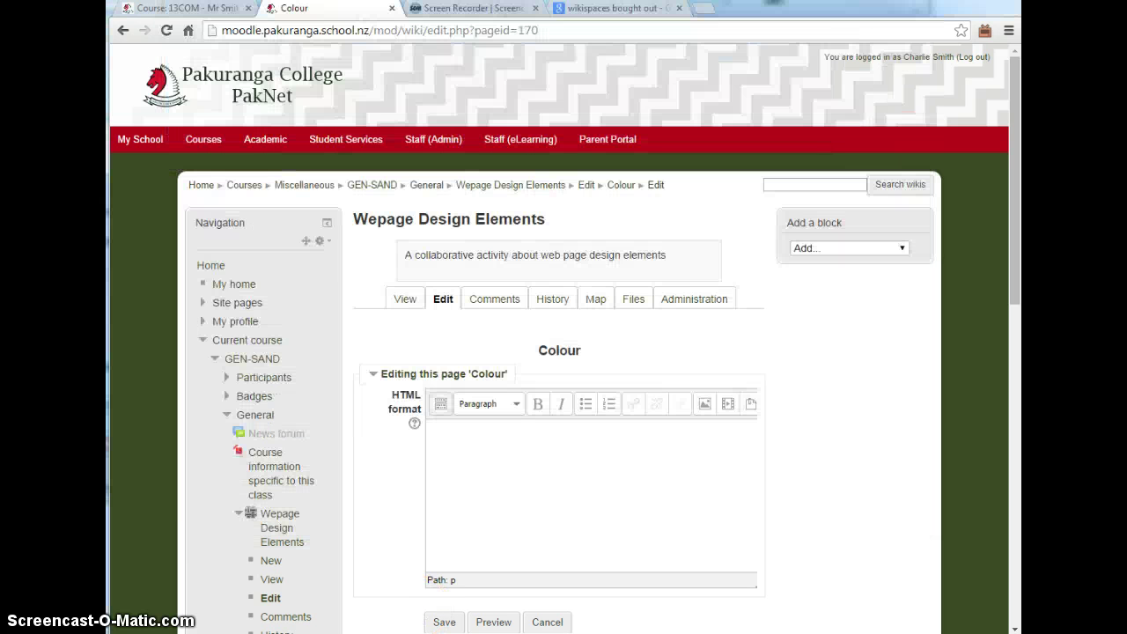
left_click(479, 437)
key("ctrl+v")
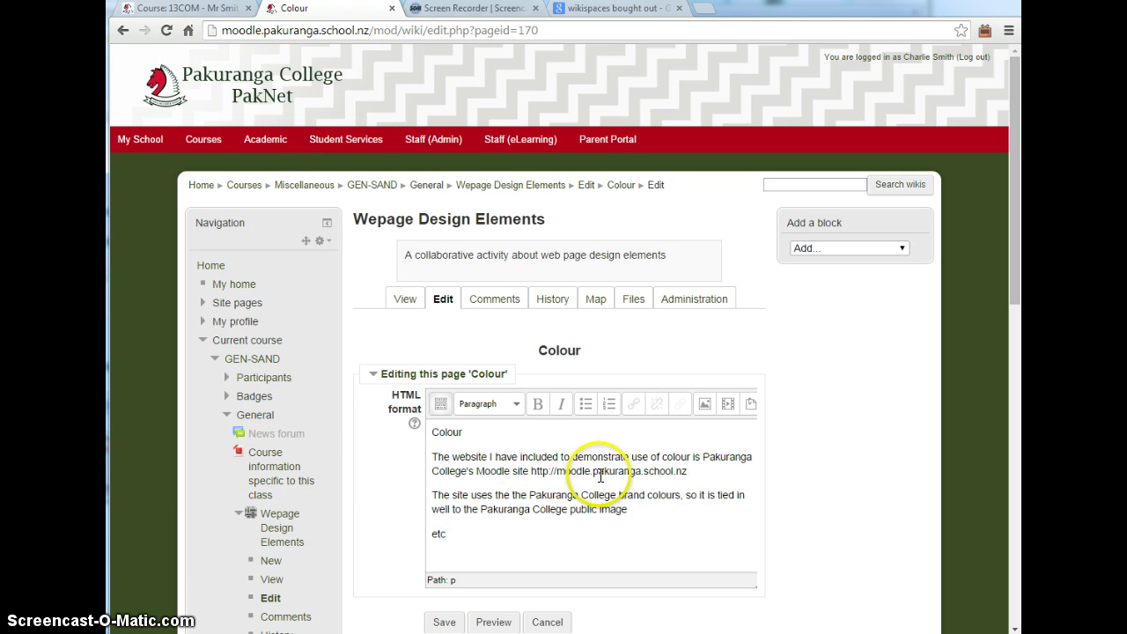
Add an empty paragraph below the sentence that ends with the Moodle site address
left_click(706, 474)
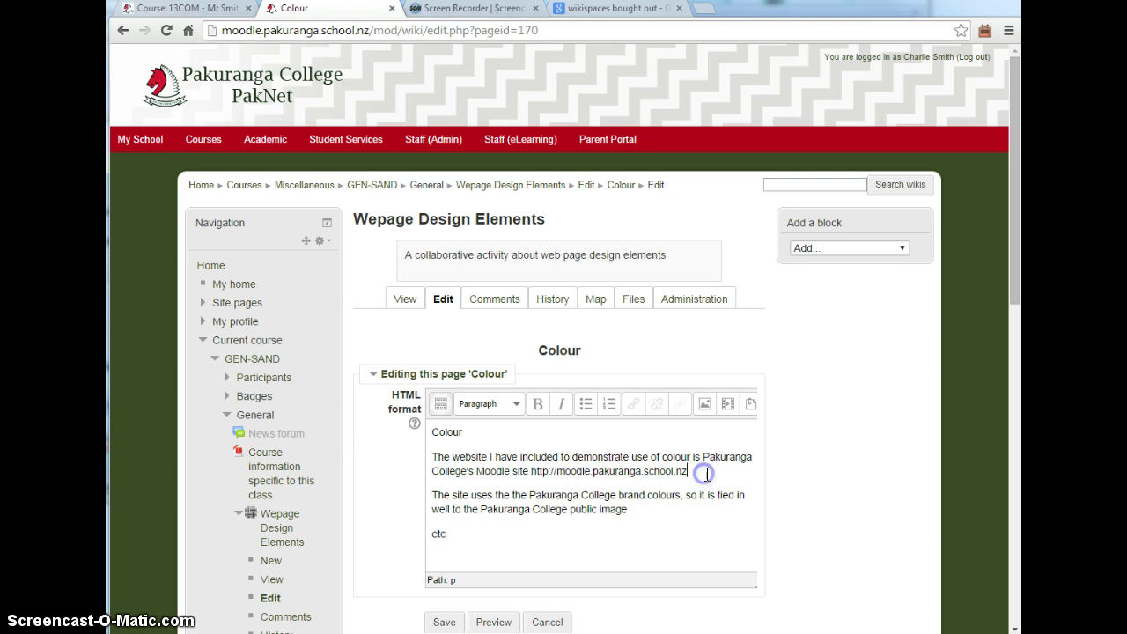
key("Return")
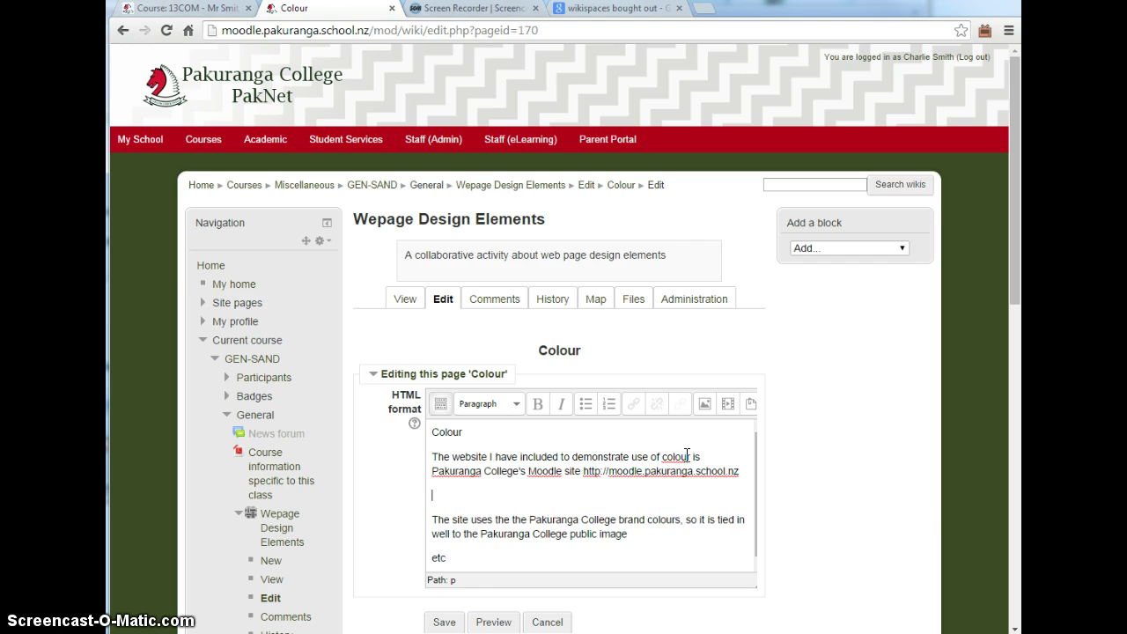
key("Delete")
left_click(689, 455)
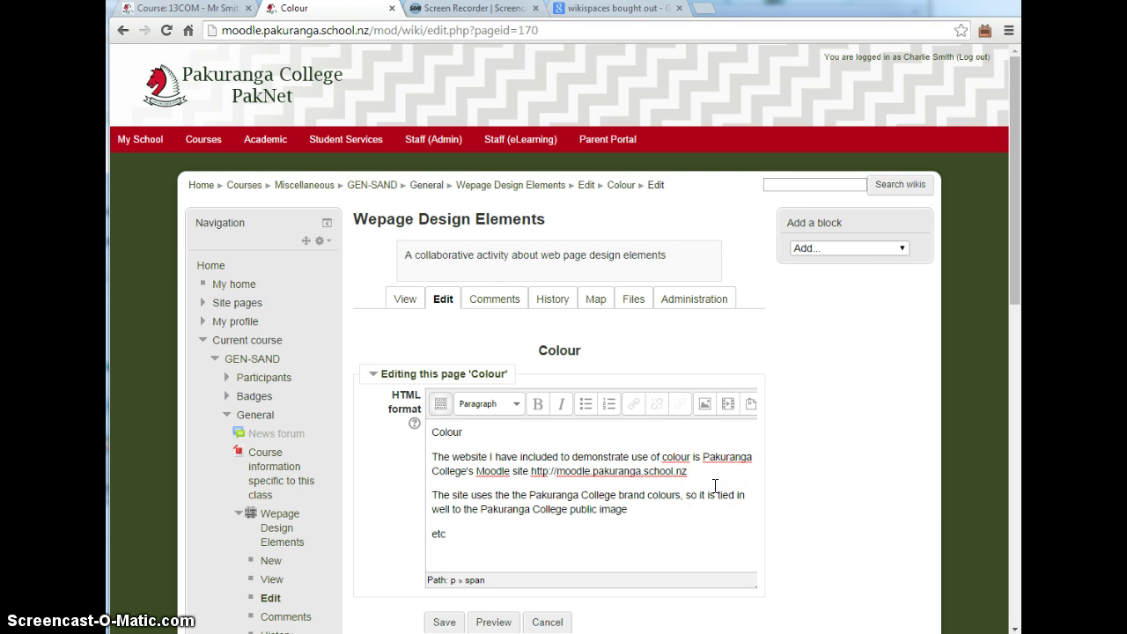
key("Return")
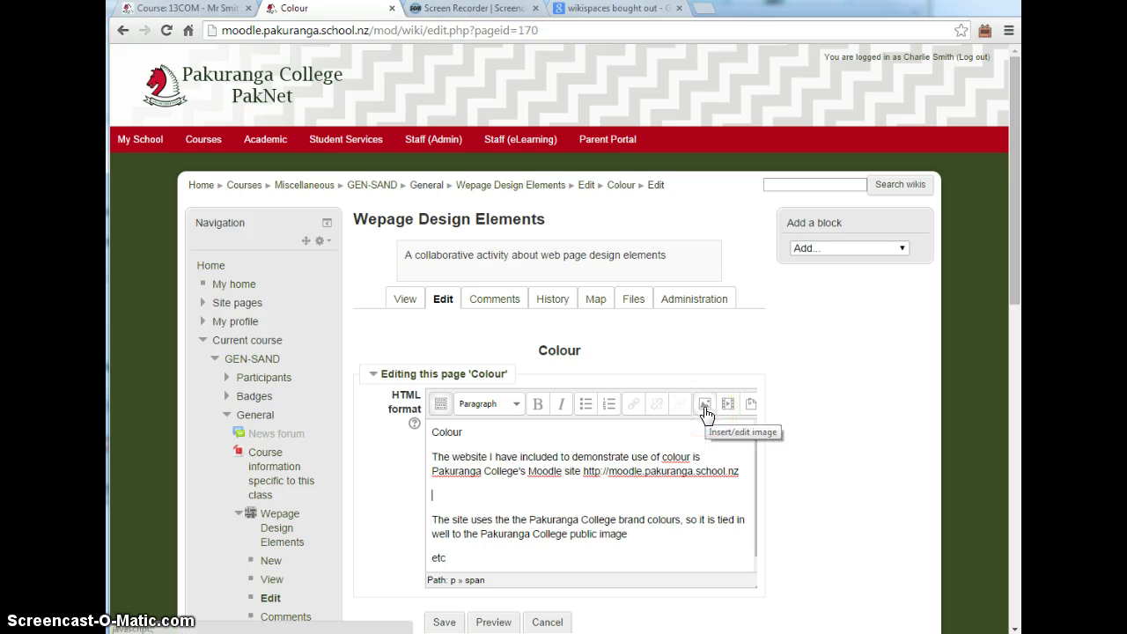
Upload MoodleImage.PNG from the Design Elements activity folder, inside _Digital Technologies in the Documents library, as the image for the empty paragraph
left_click(705, 407)
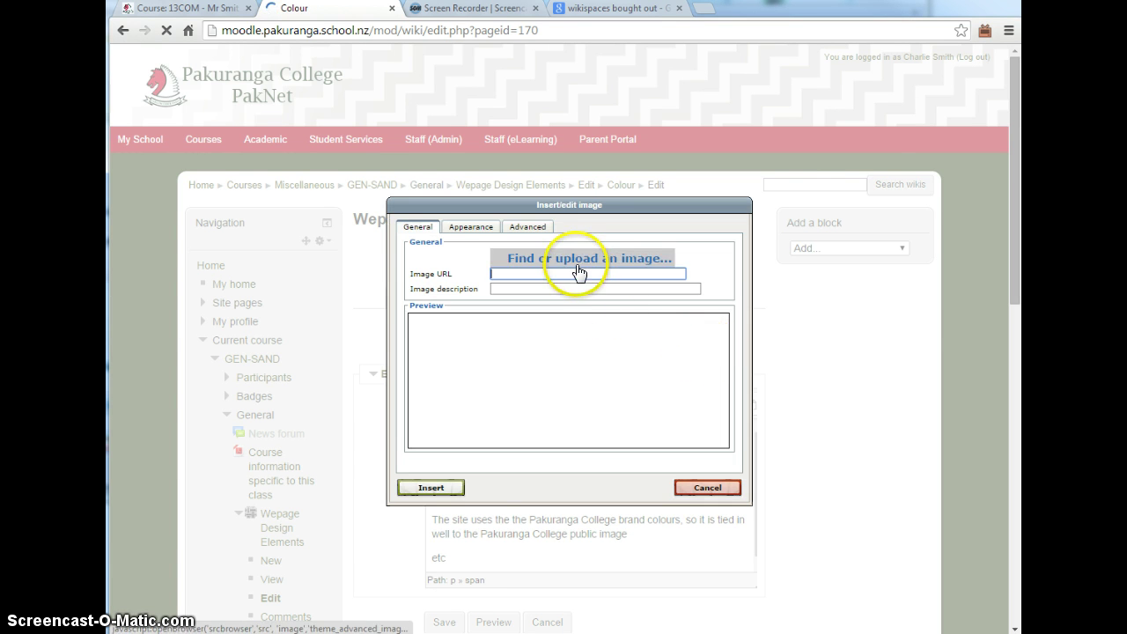
left_click(550, 260)
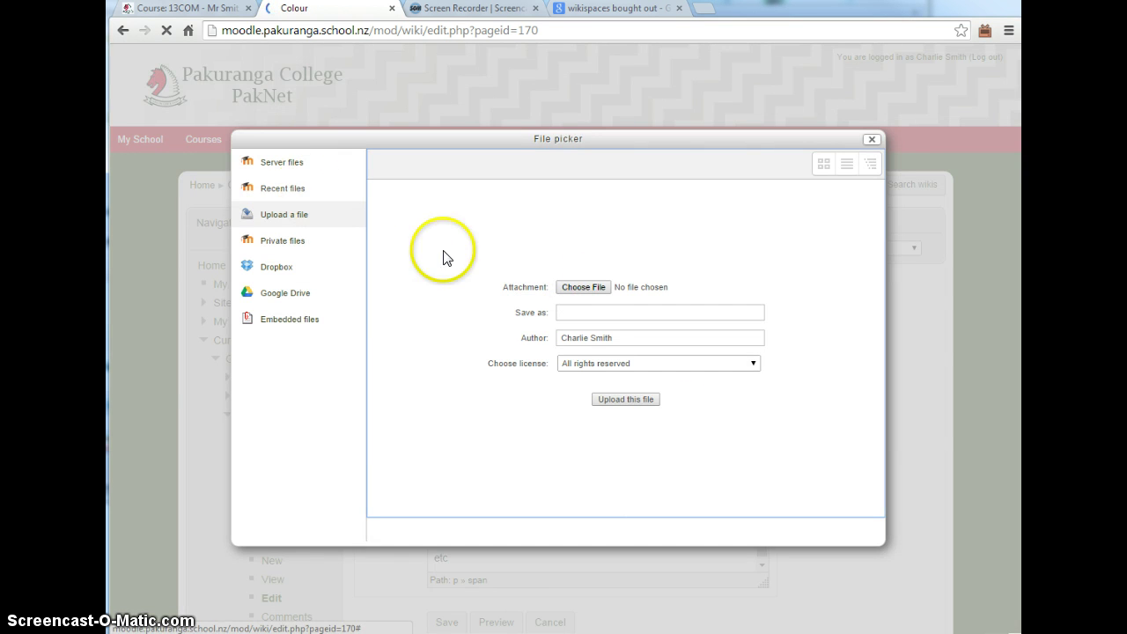
left_click(574, 289)
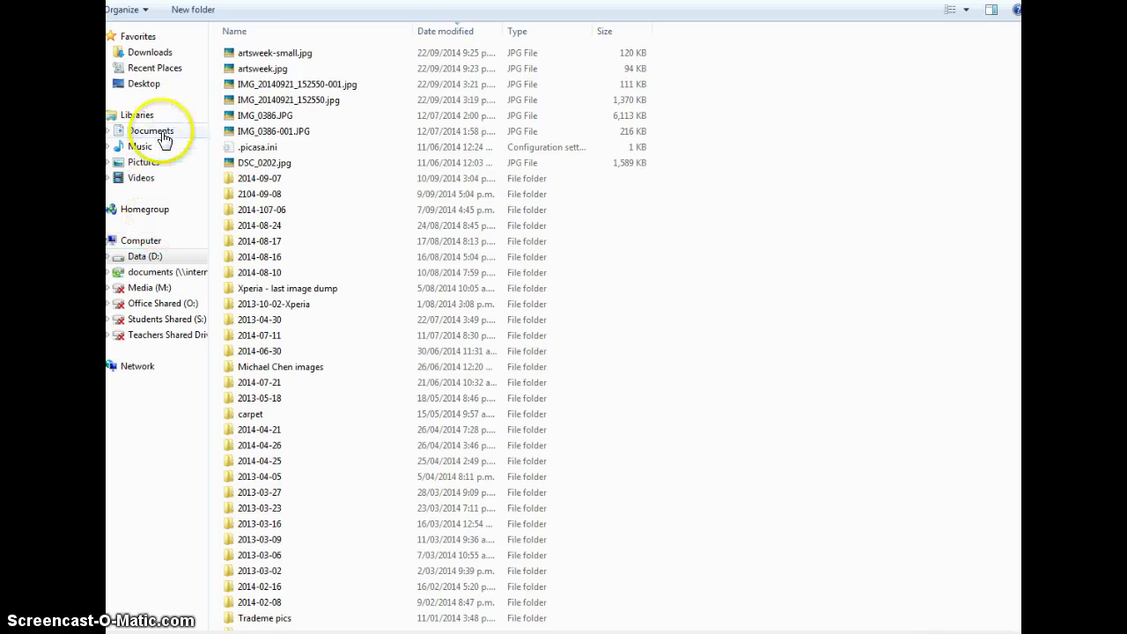
left_click(150, 131)
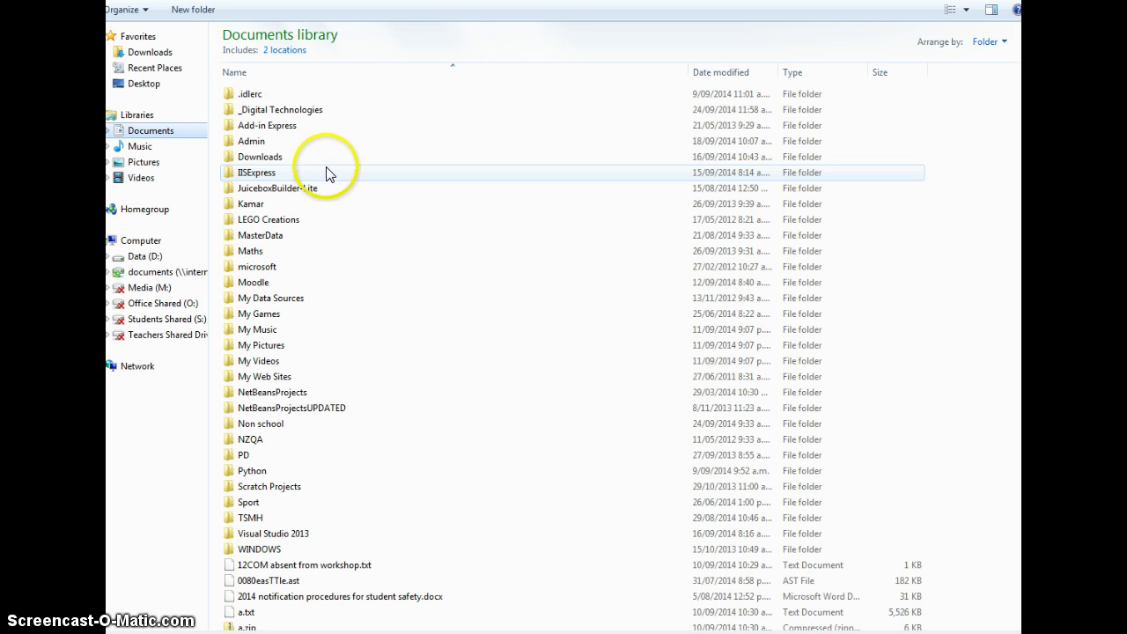
left_click(280, 111)
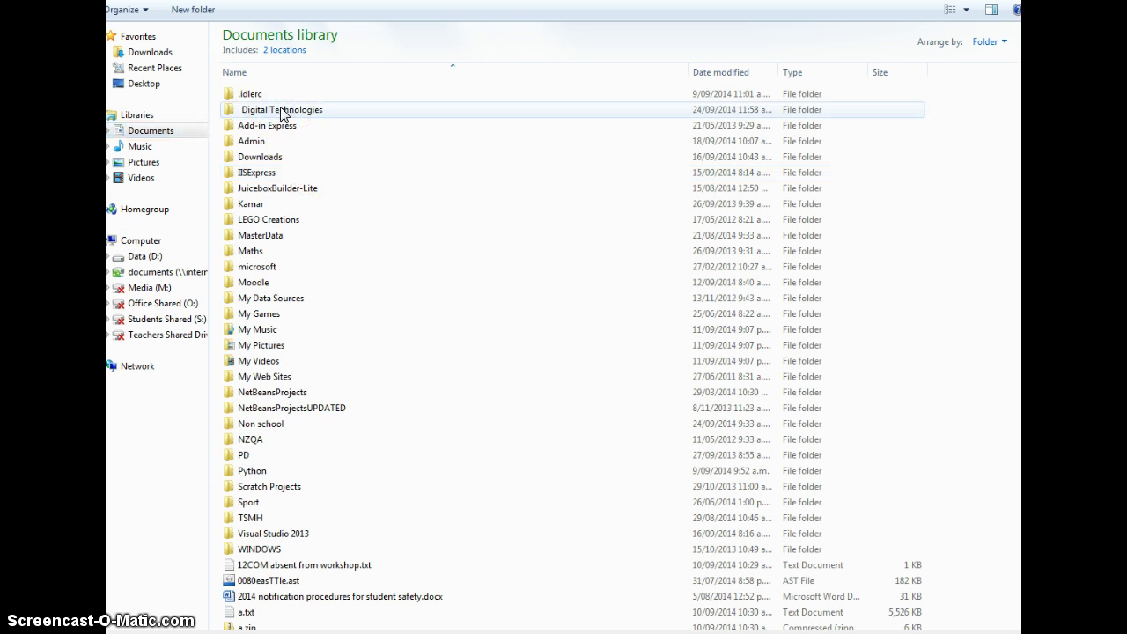
double_click(280, 111)
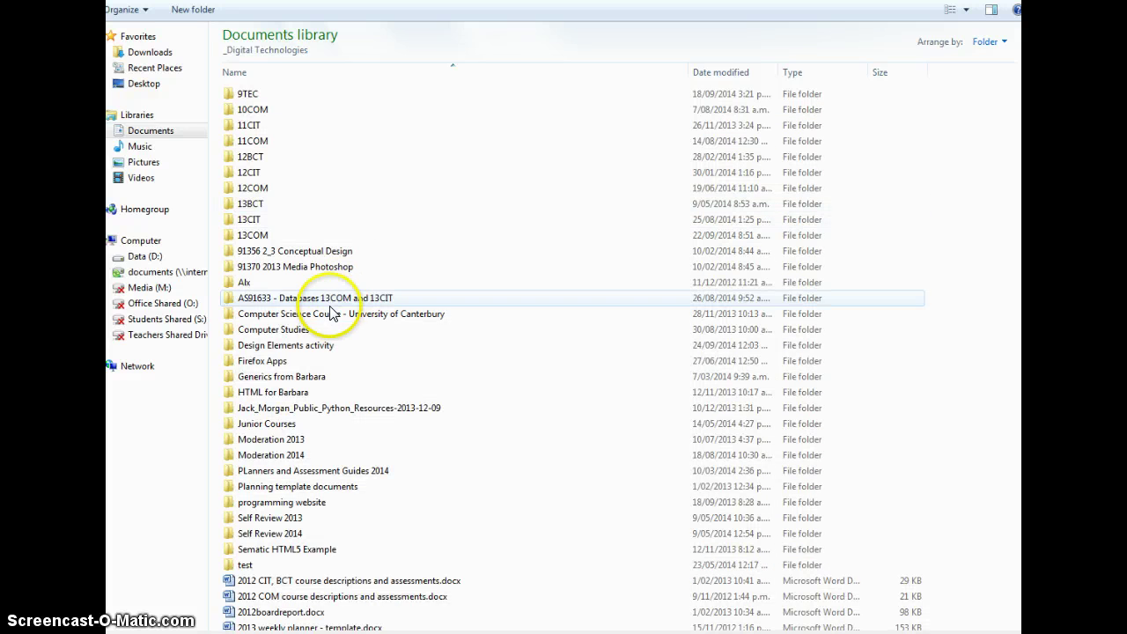
left_click(276, 346)
double_click(278, 348)
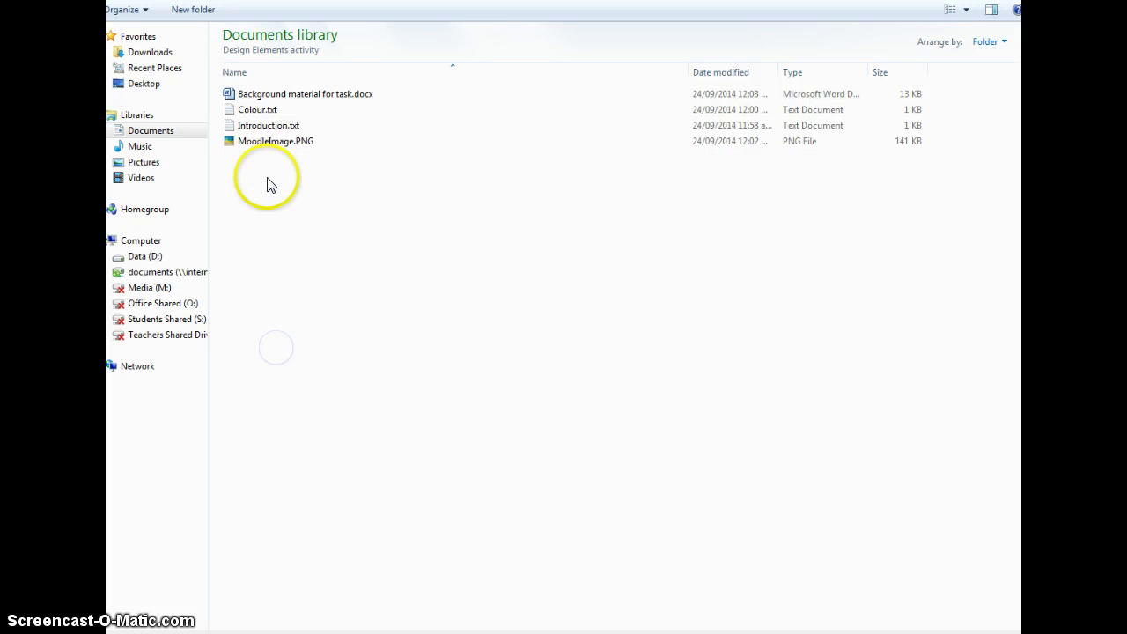
left_click(267, 143)
left_click(769, 574)
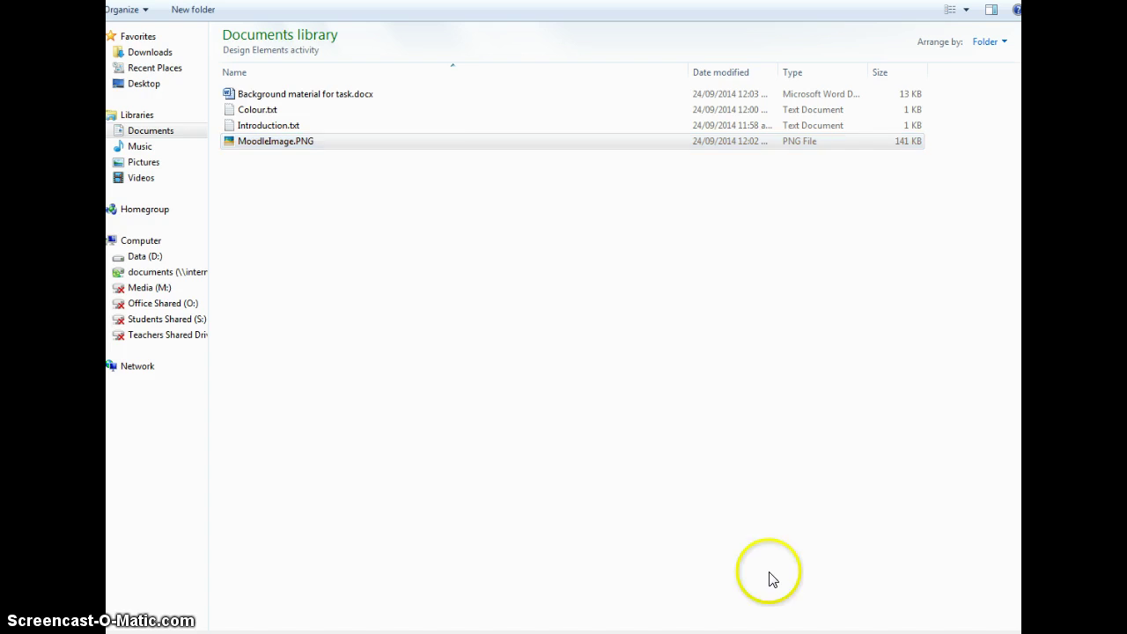
left_click(619, 401)
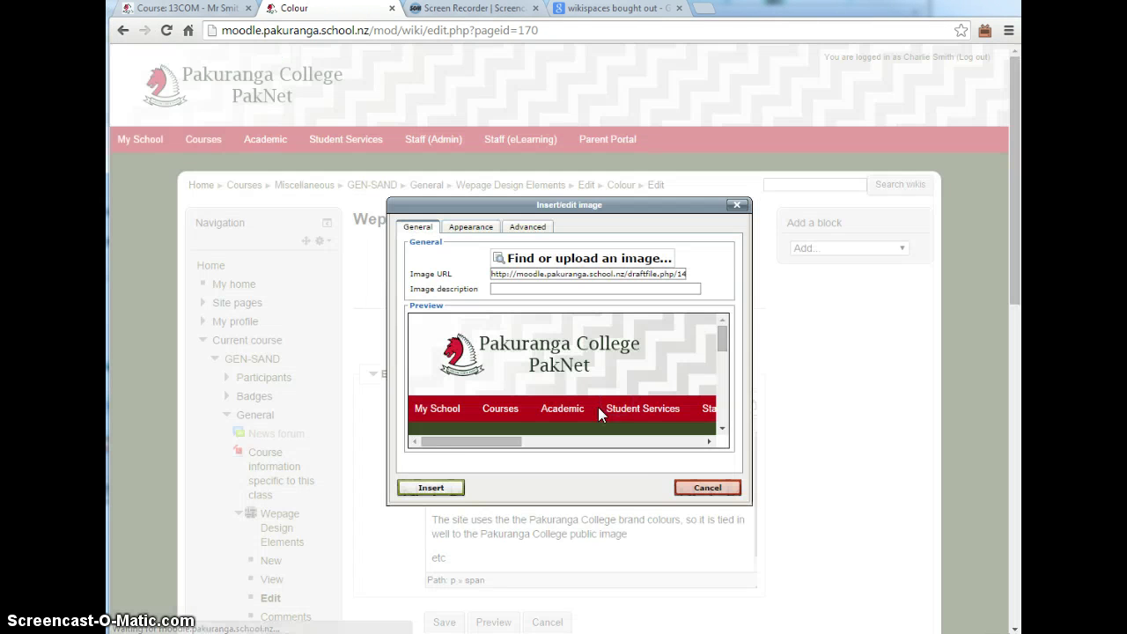
Insert the uploaded image without a description, save the Colour page and look over the published result
left_click(418, 487)
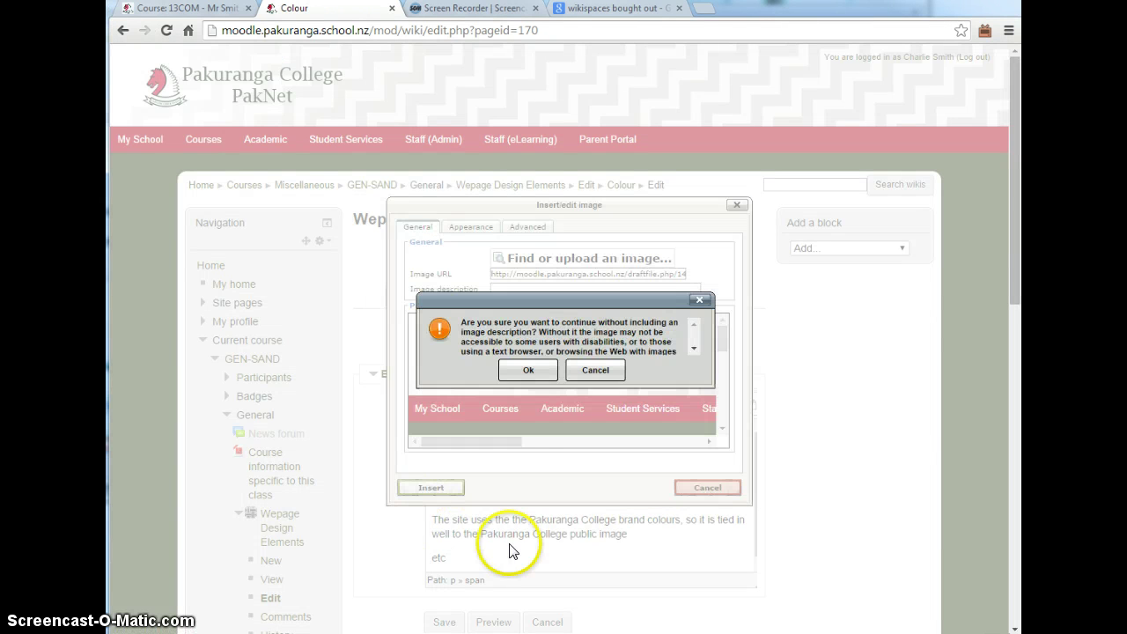
left_click(528, 370)
scroll(437, 480, "down", 2)
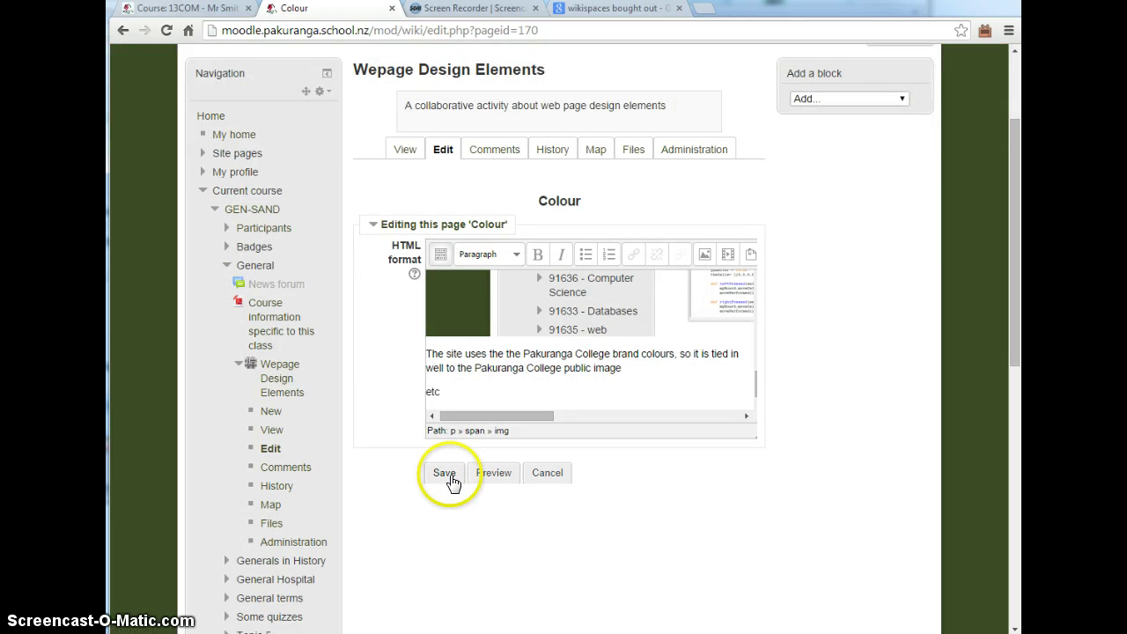
left_click(444, 480)
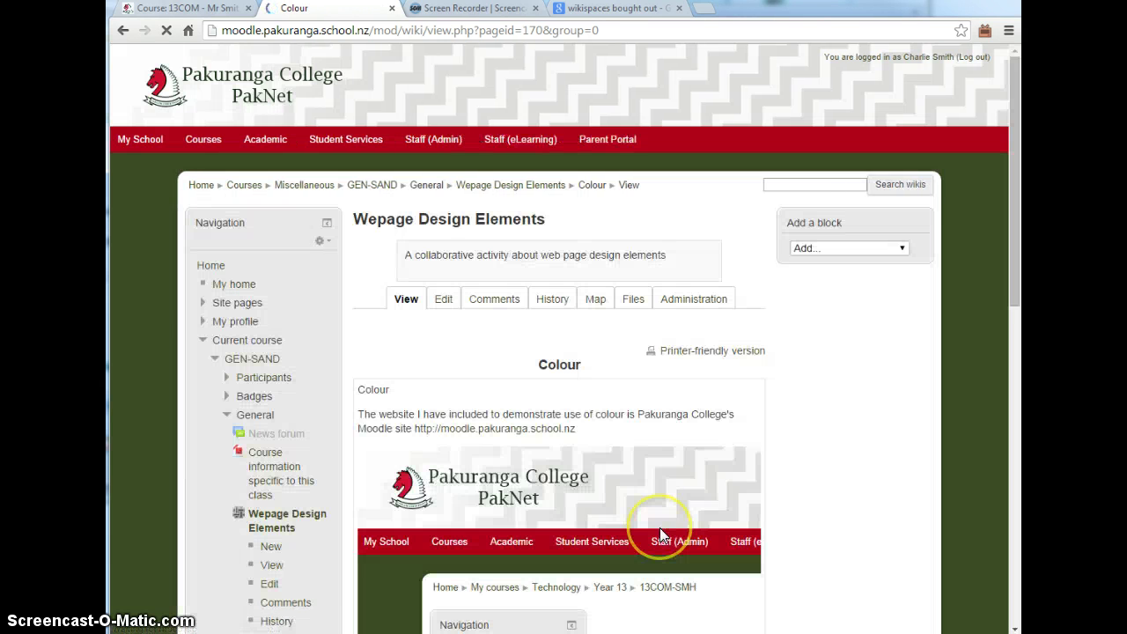
scroll(662, 524, "down", 3)
scroll(665, 522, "up", 2)
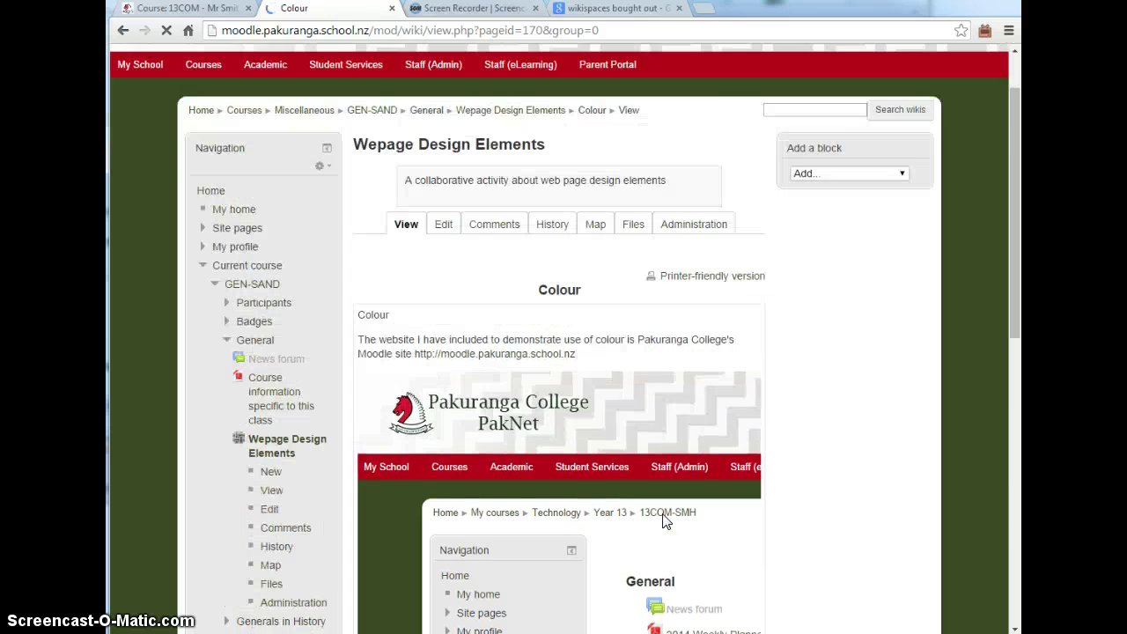
Return to the Index page through the wiki map's page list and check the links in its list of elements
left_click(596, 224)
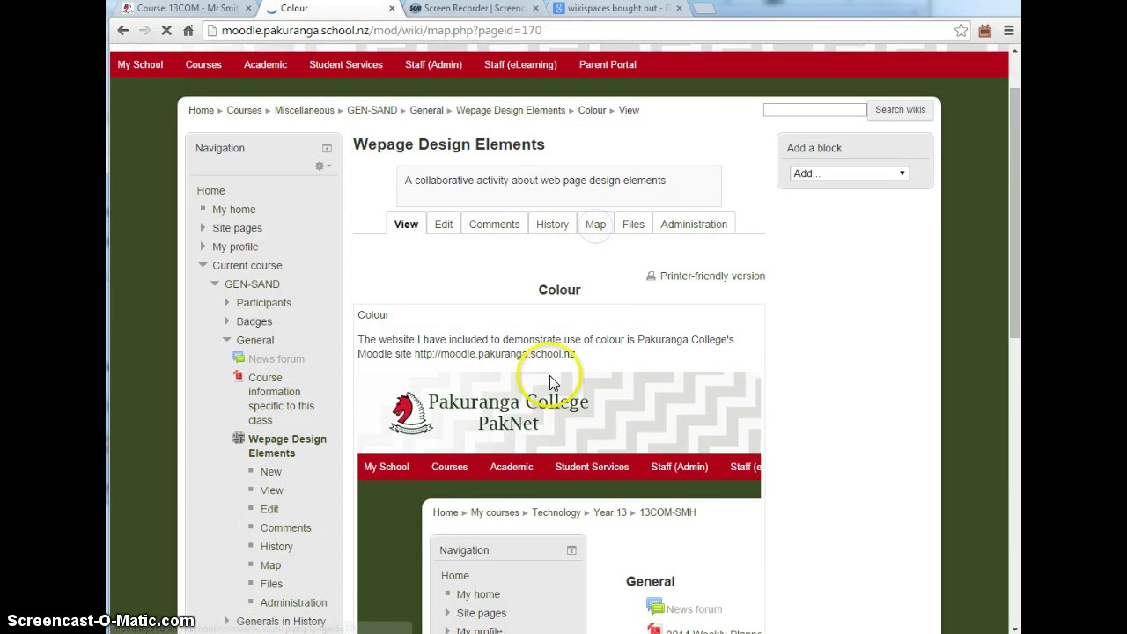
left_click(559, 501)
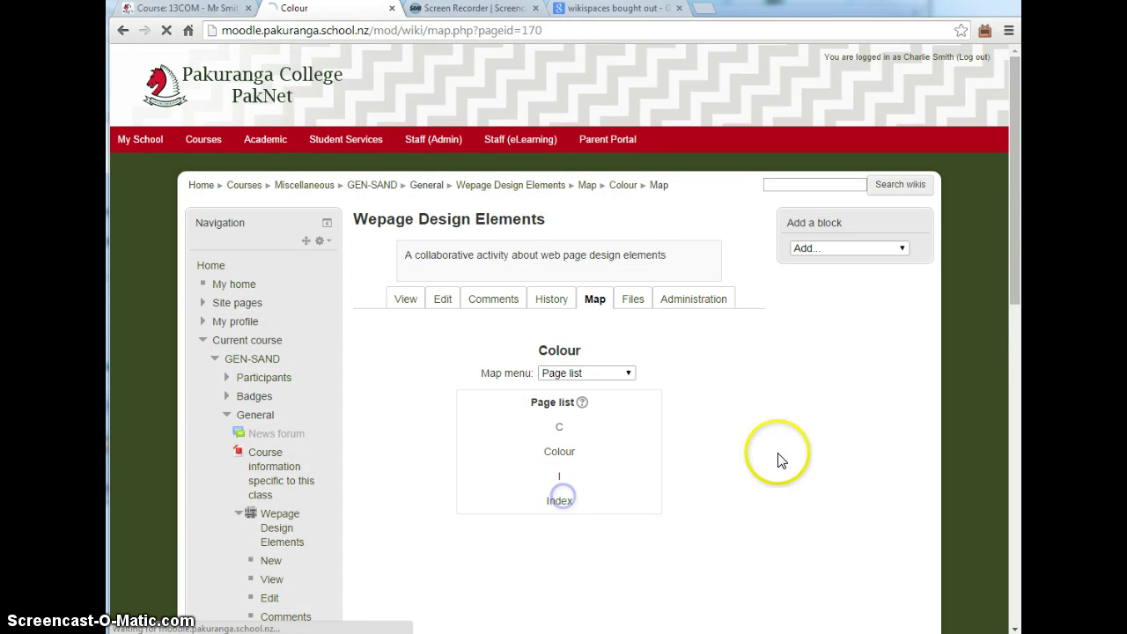
scroll(780, 459, "down", 2)
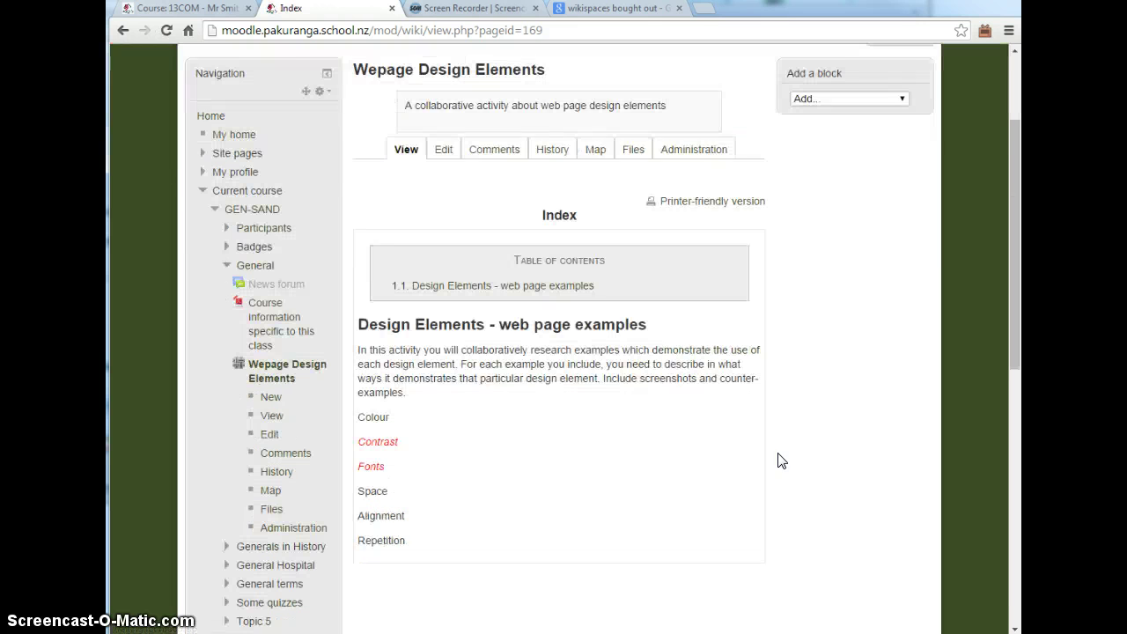
left_click(383, 444)
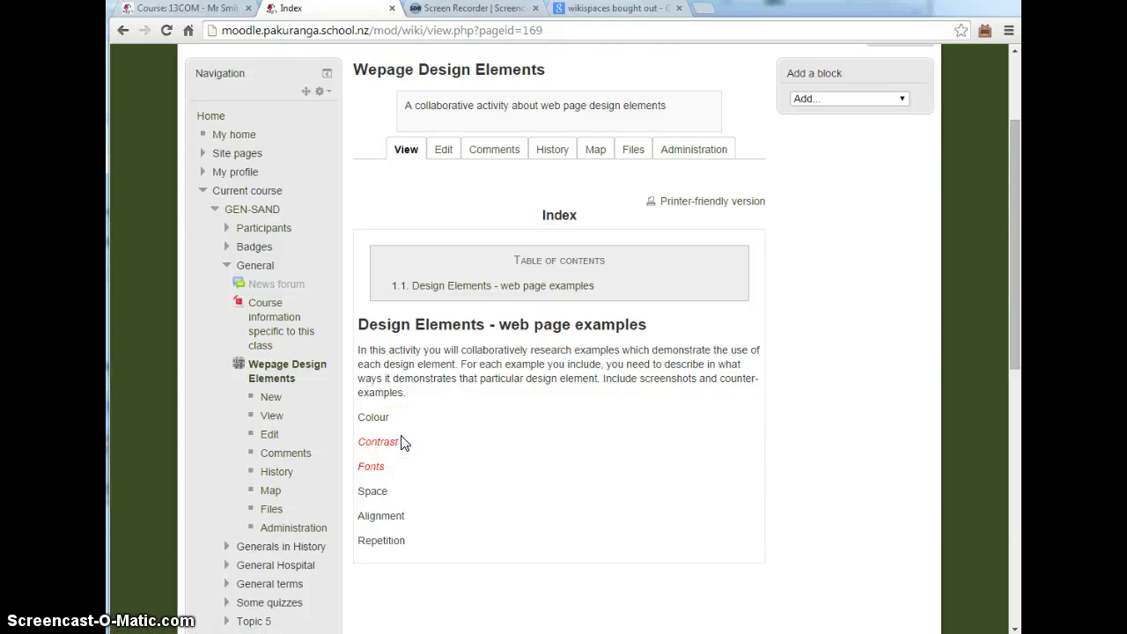
left_click(402, 425)
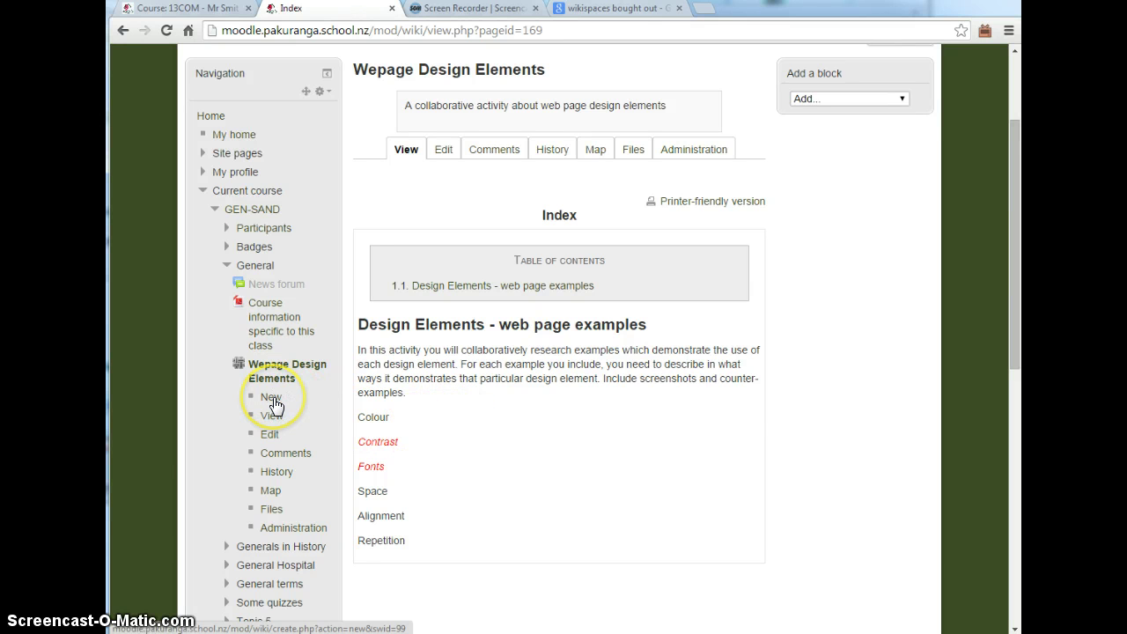
Create a new HTML-format wiki page titled Line, containing the text "Line as a design element", and save it
left_click(271, 398)
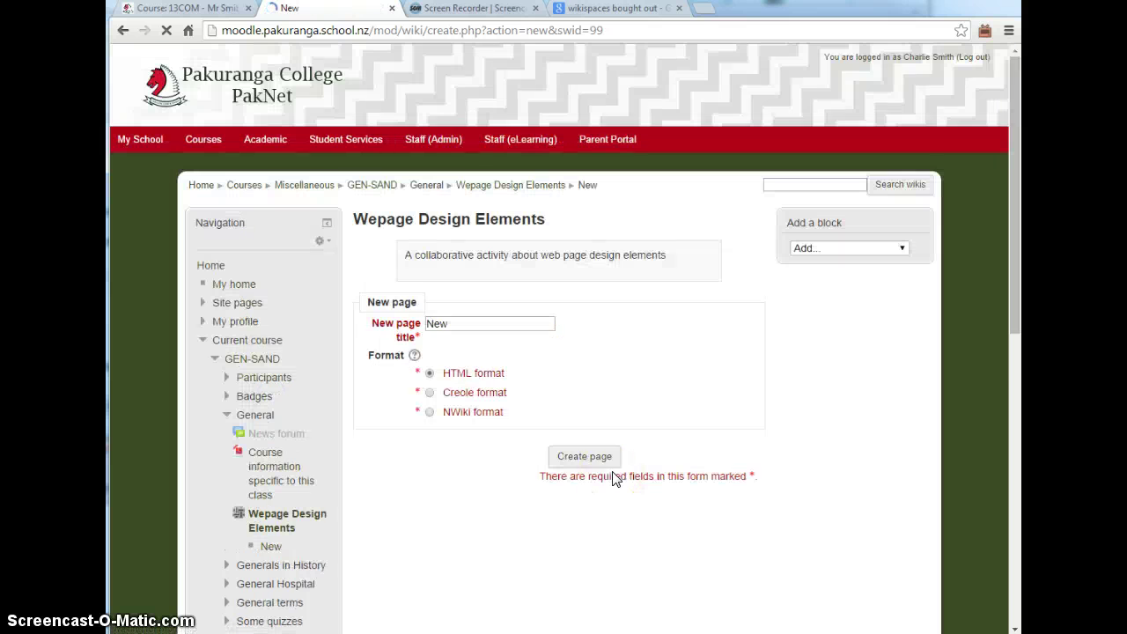
left_click_drag(476, 324, 398, 314)
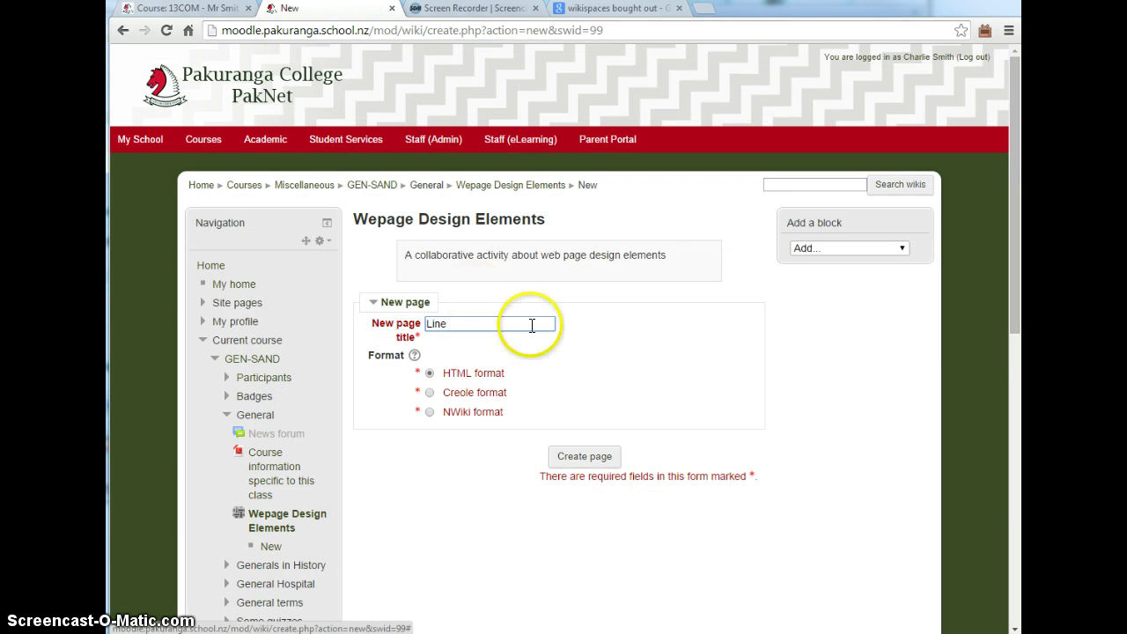
left_click(574, 458)
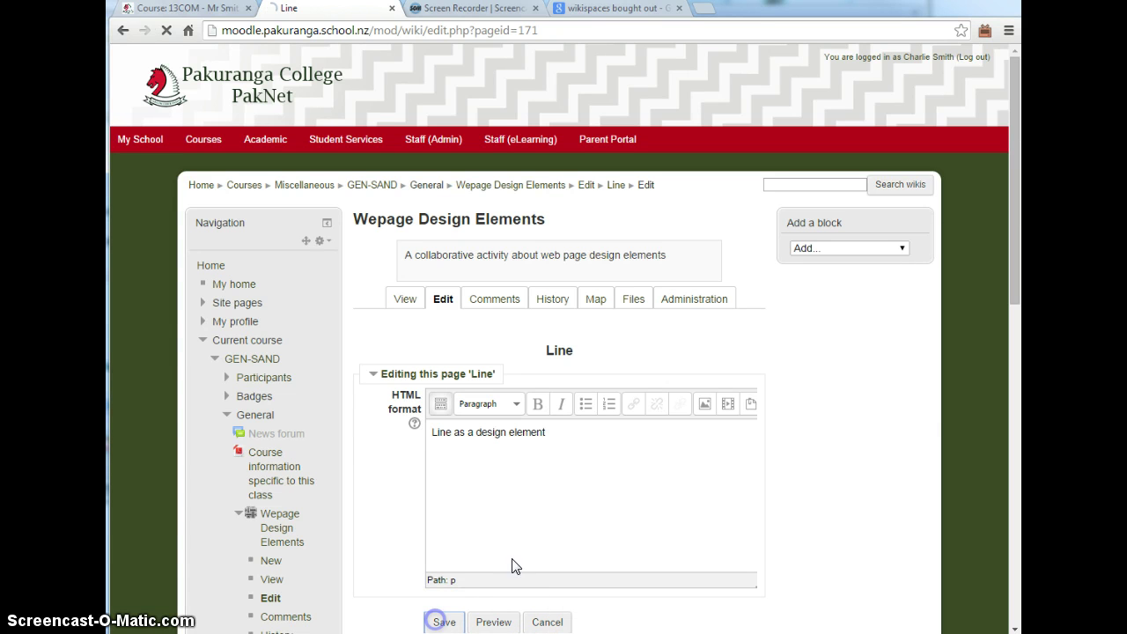
left_click(444, 621)
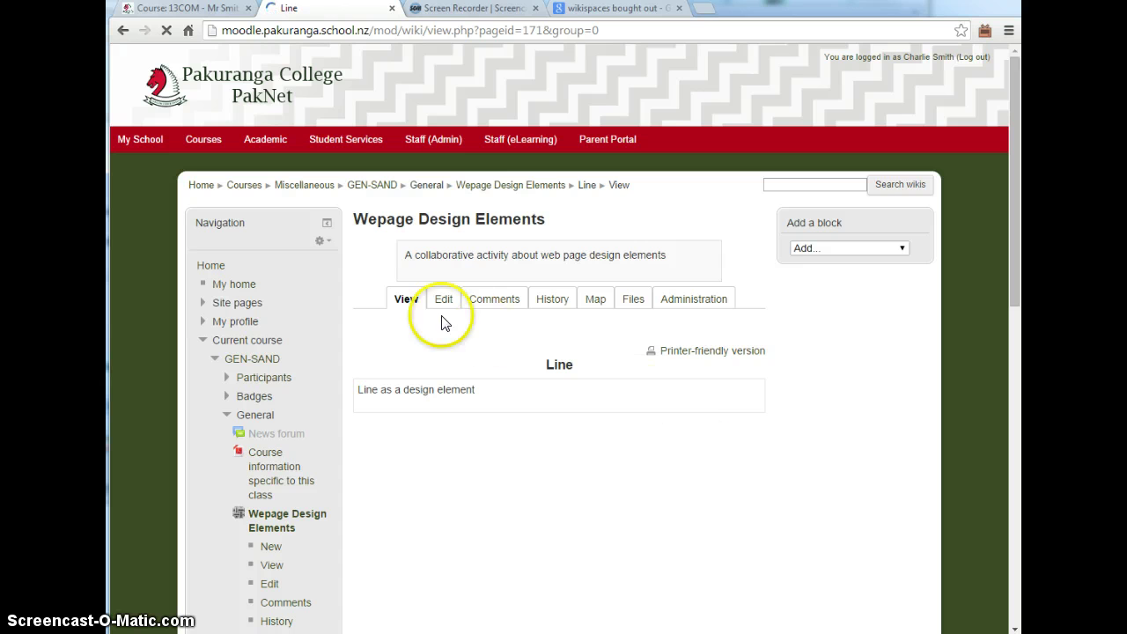
Return to the wiki's Index page and check whether its list of elements links to the Line page
left_click(284, 517)
scroll(599, 524, "down", 2)
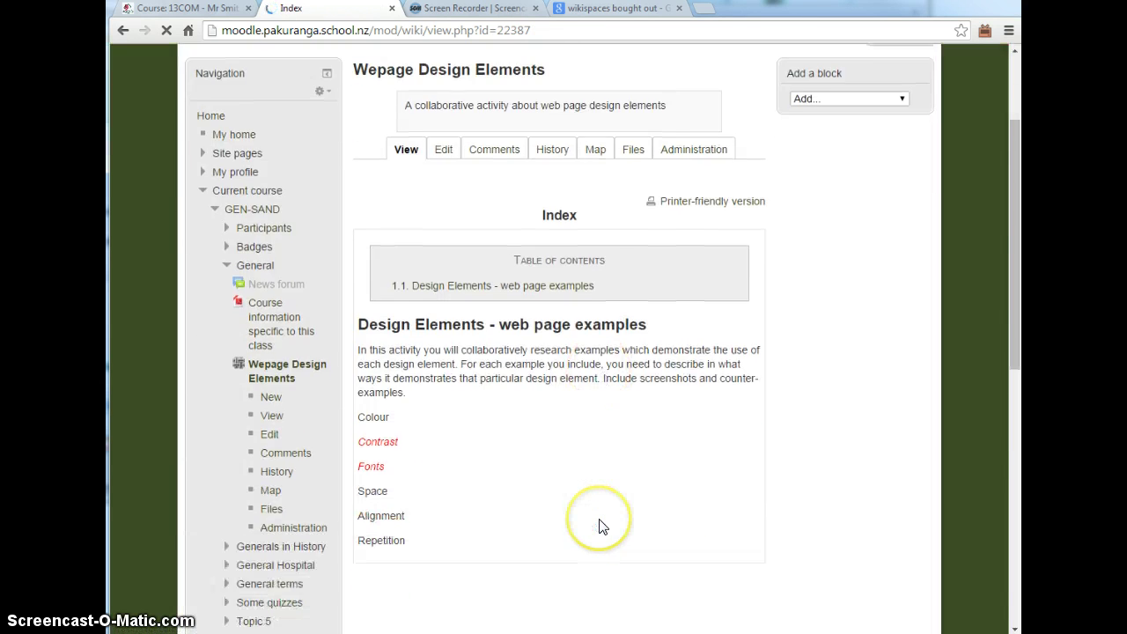
left_click(414, 437)
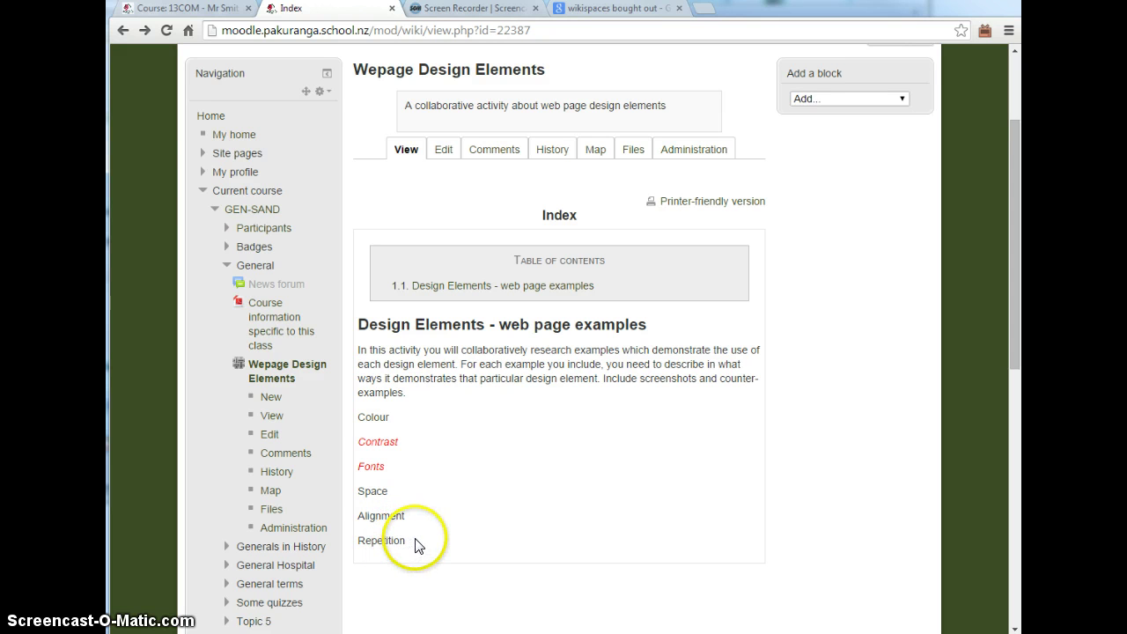
scroll(445, 546, "up", 1)
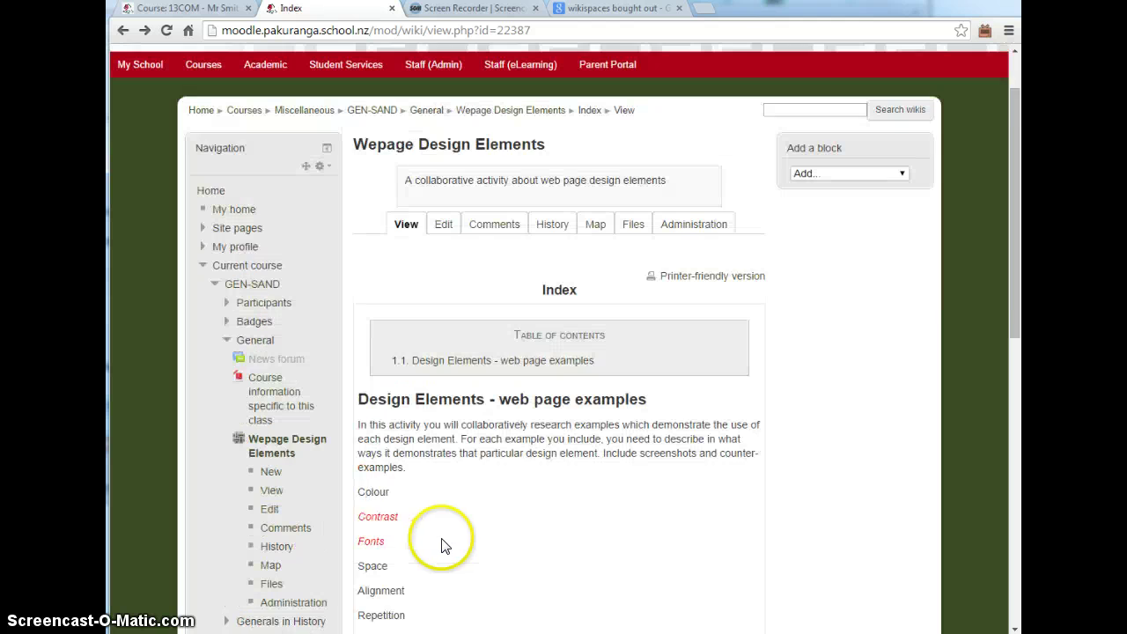
Examine the wiki administration options for removing pages and deleting Index page versions, and return to the Index page without deleting anything
left_click(695, 226)
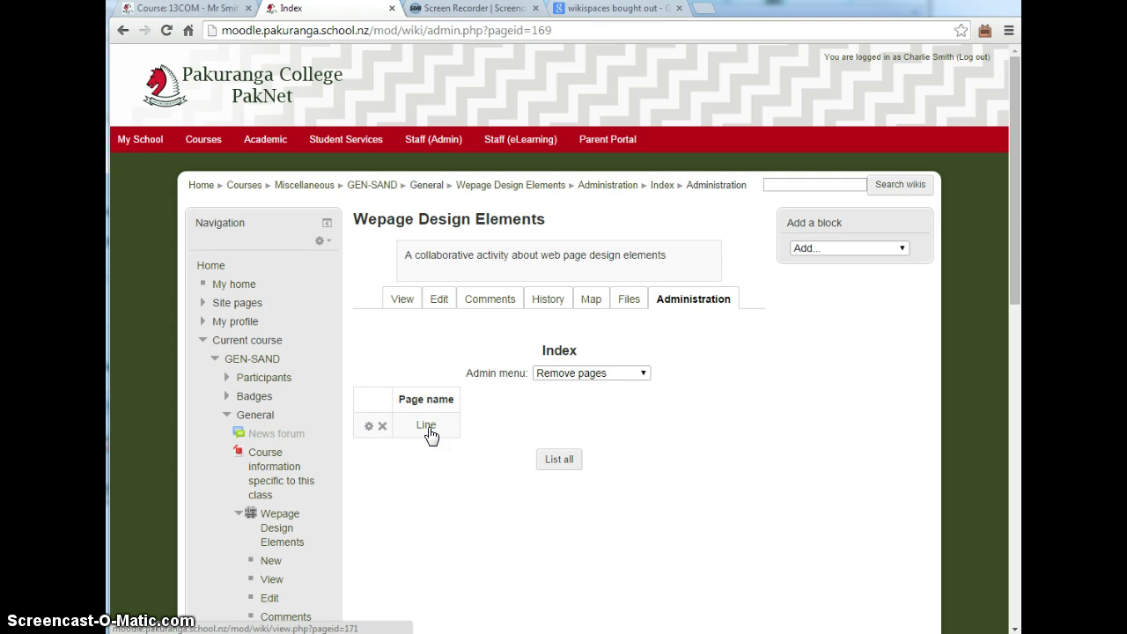
left_click(398, 298)
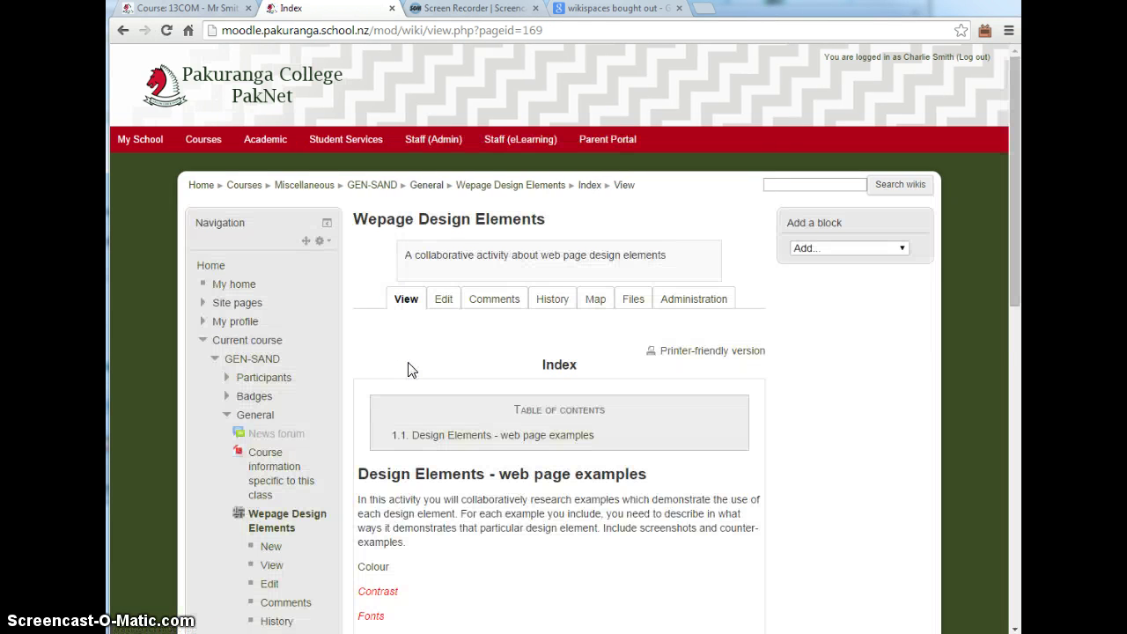
left_click(671, 301)
left_click(642, 375)
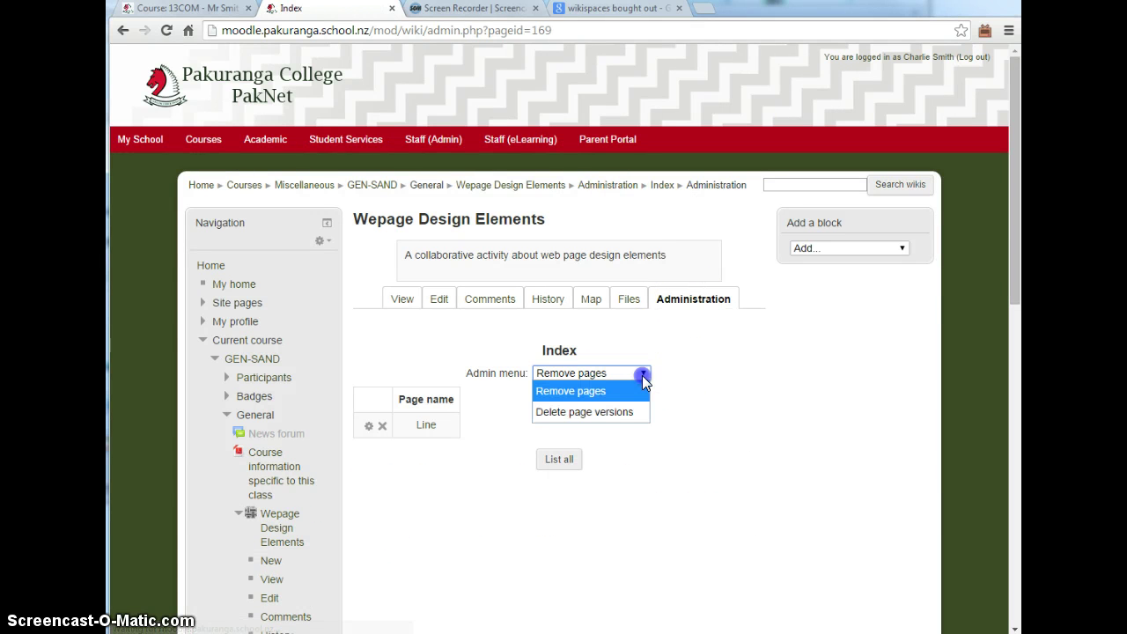
left_click(629, 411)
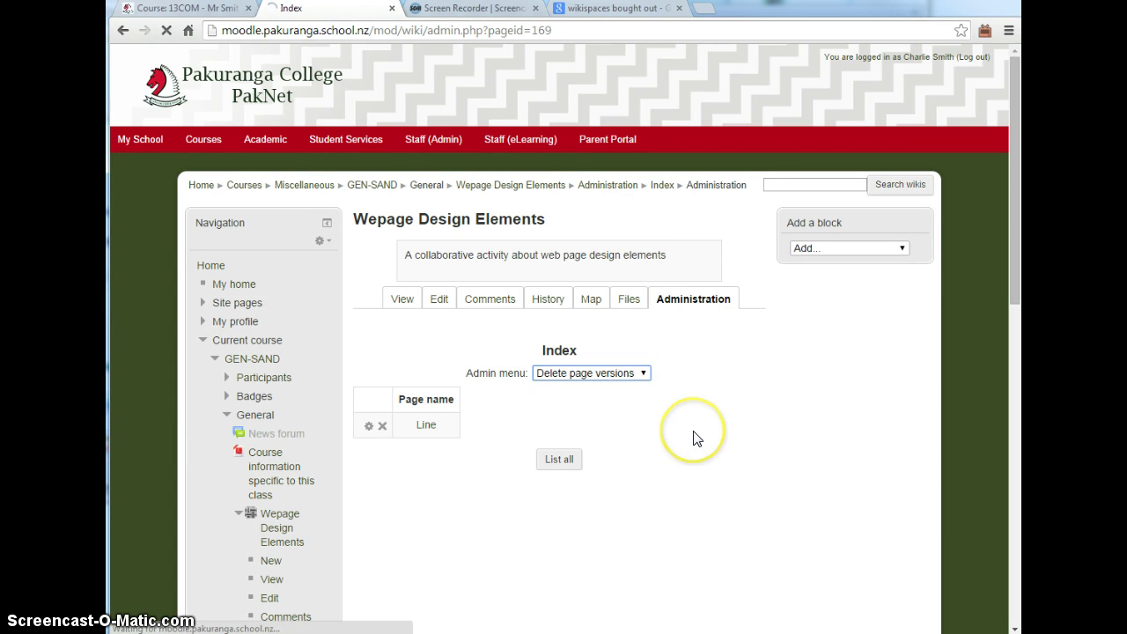
scroll(695, 454, "down", 2)
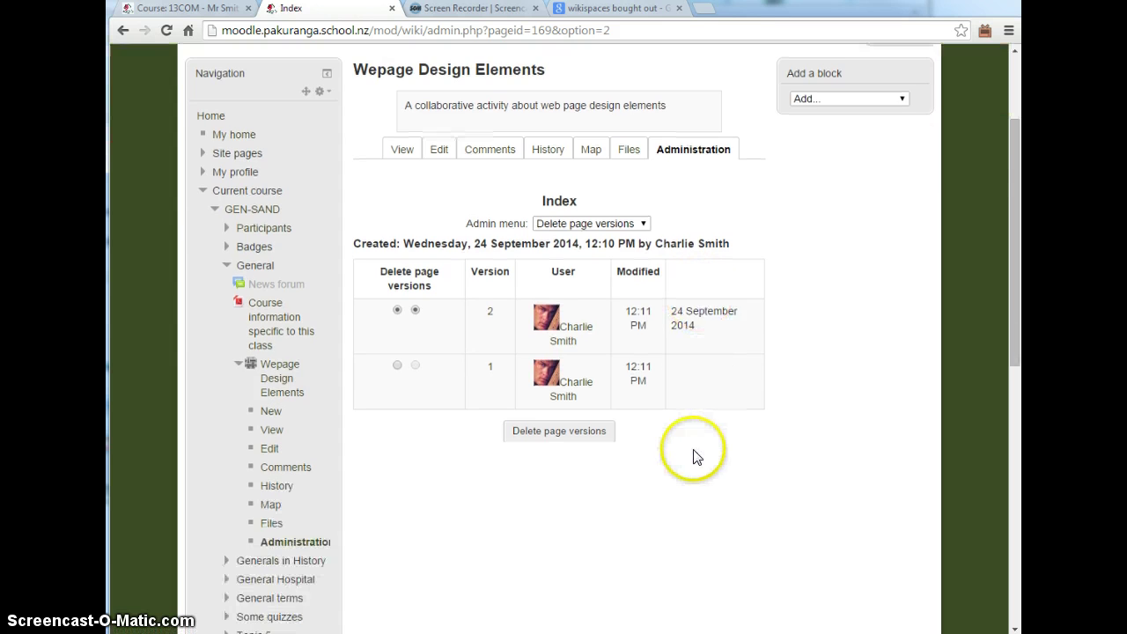
scroll(658, 456, "up", 1)
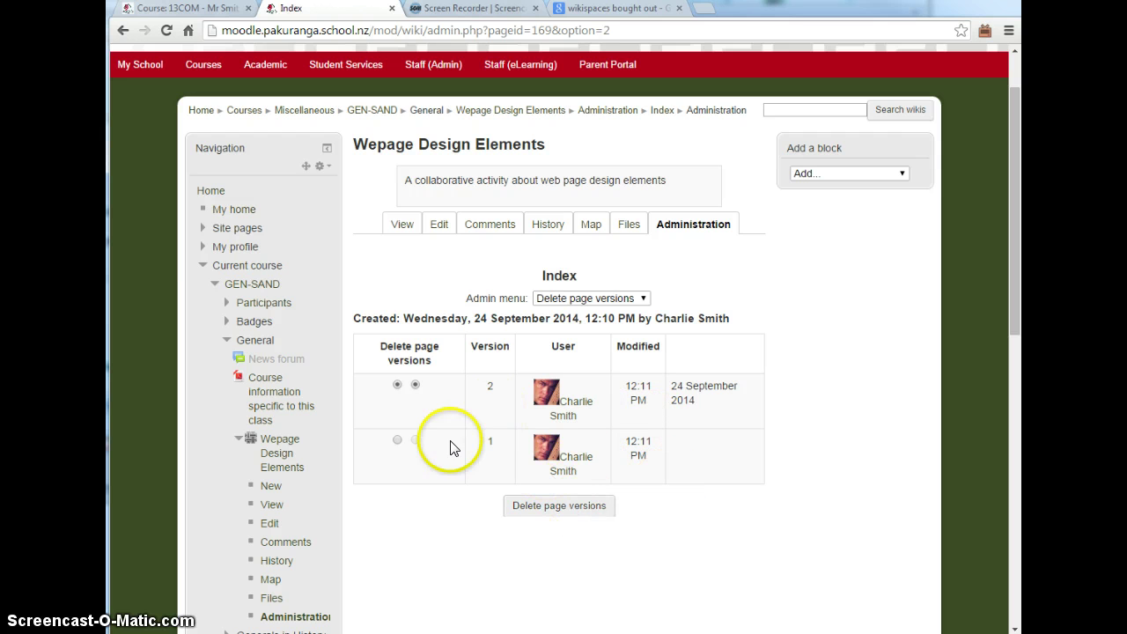
left_click(392, 225)
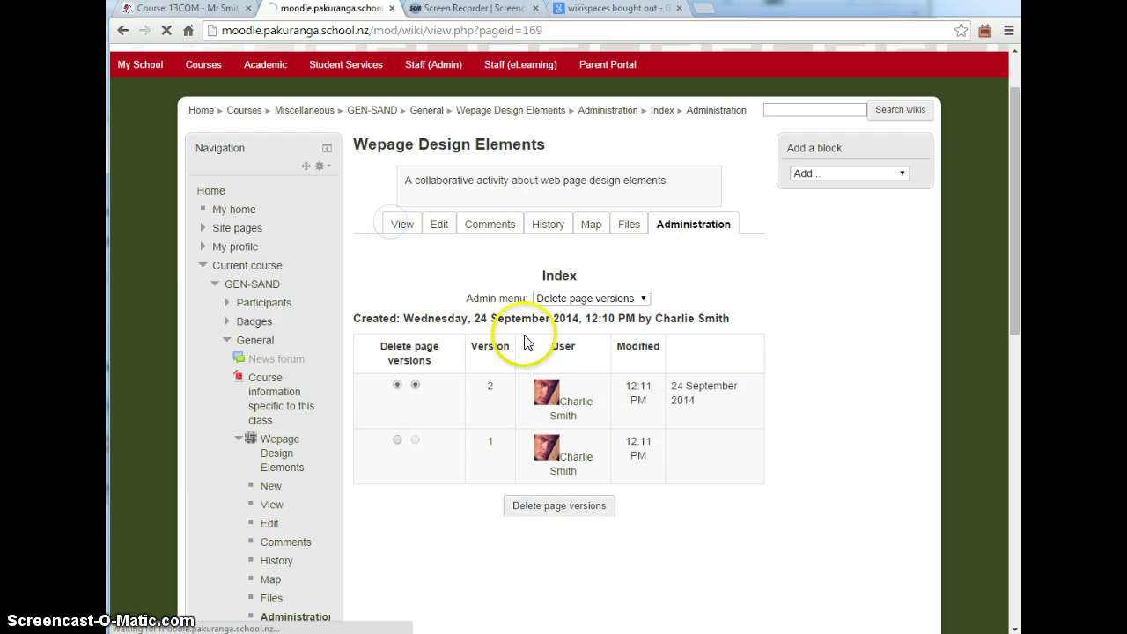
Open the Colour page from the Index, add the link [[Index]] as a new first paragraph, and save the page
scroll(651, 499, "down", 1)
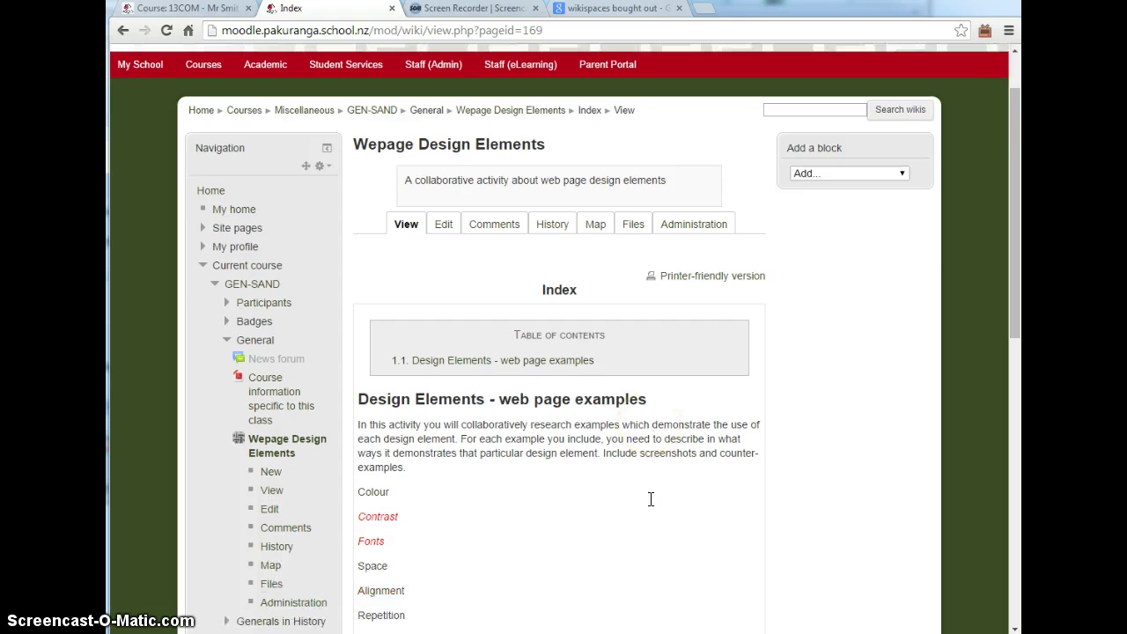
left_click(381, 492)
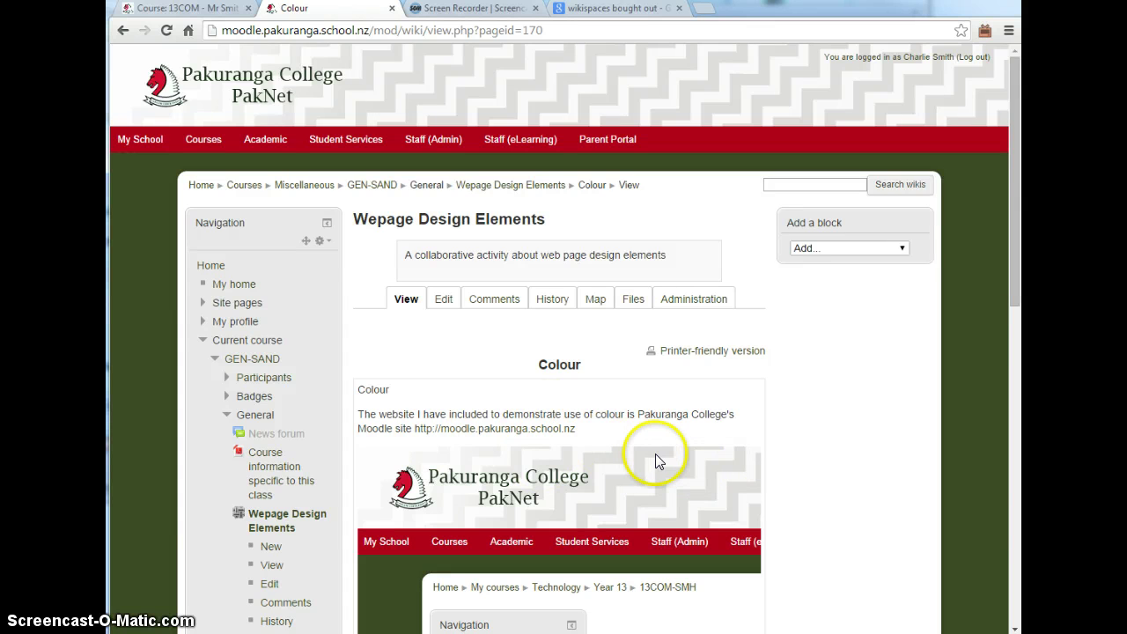
scroll(657, 458, "down", 2)
scroll(662, 472, "down", 5)
scroll(663, 472, "up", 6)
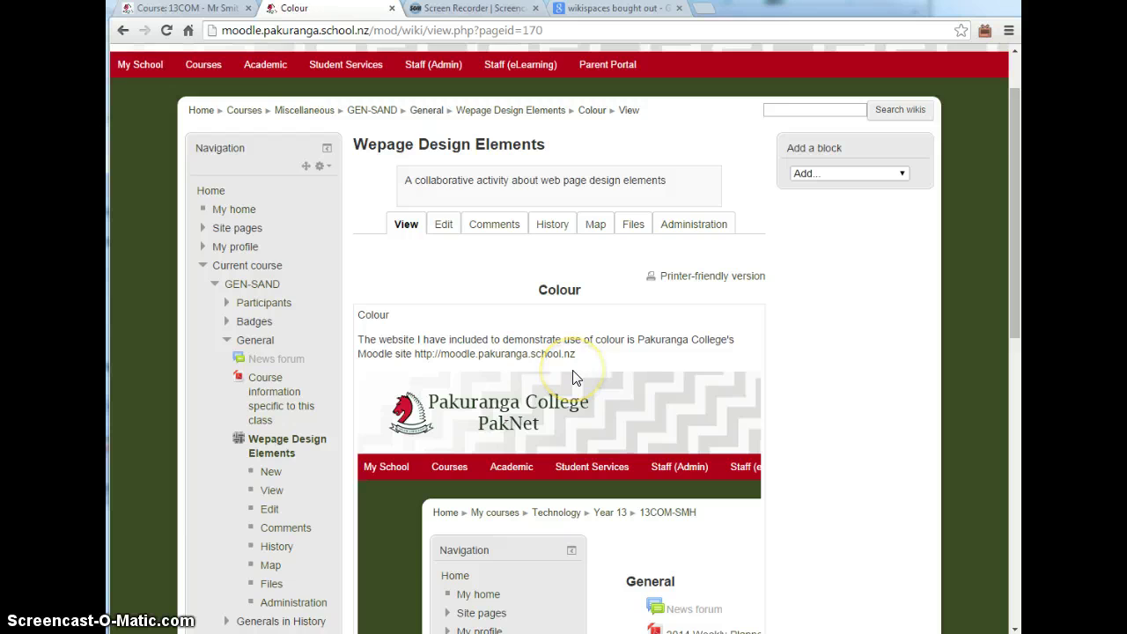
scroll(573, 377, "up", 1)
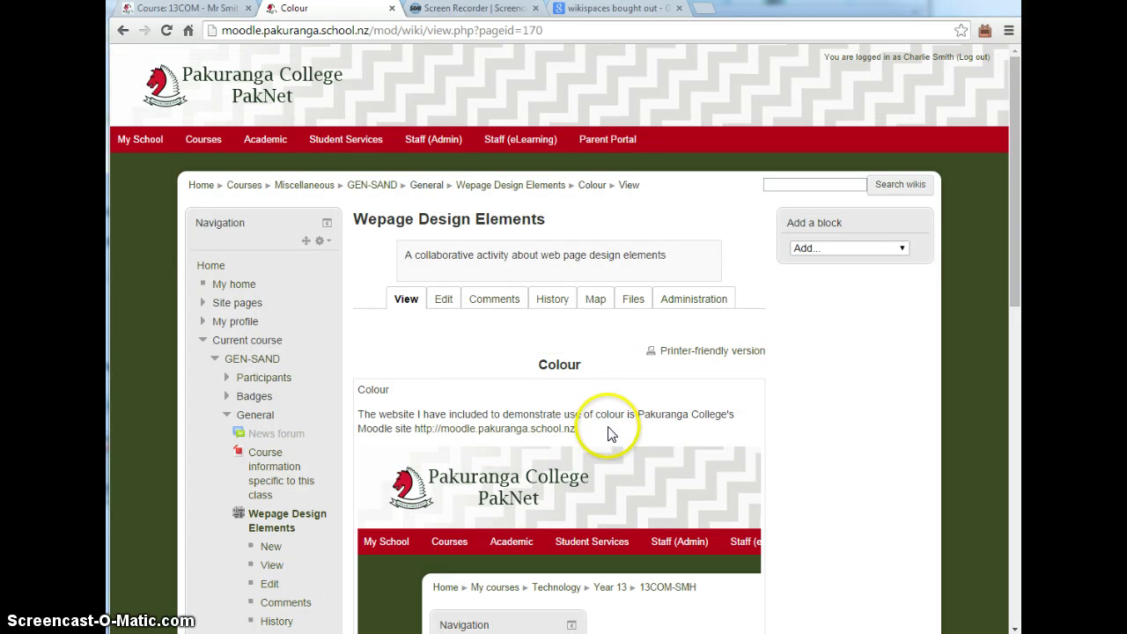
left_click(443, 300)
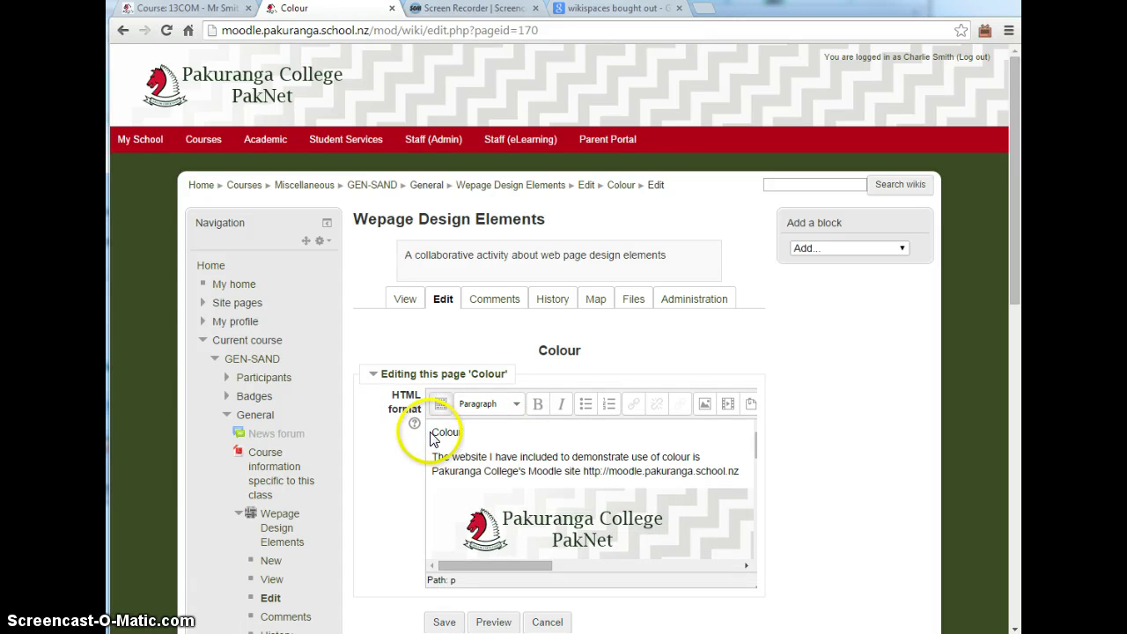
left_click(431, 439)
key("Return")
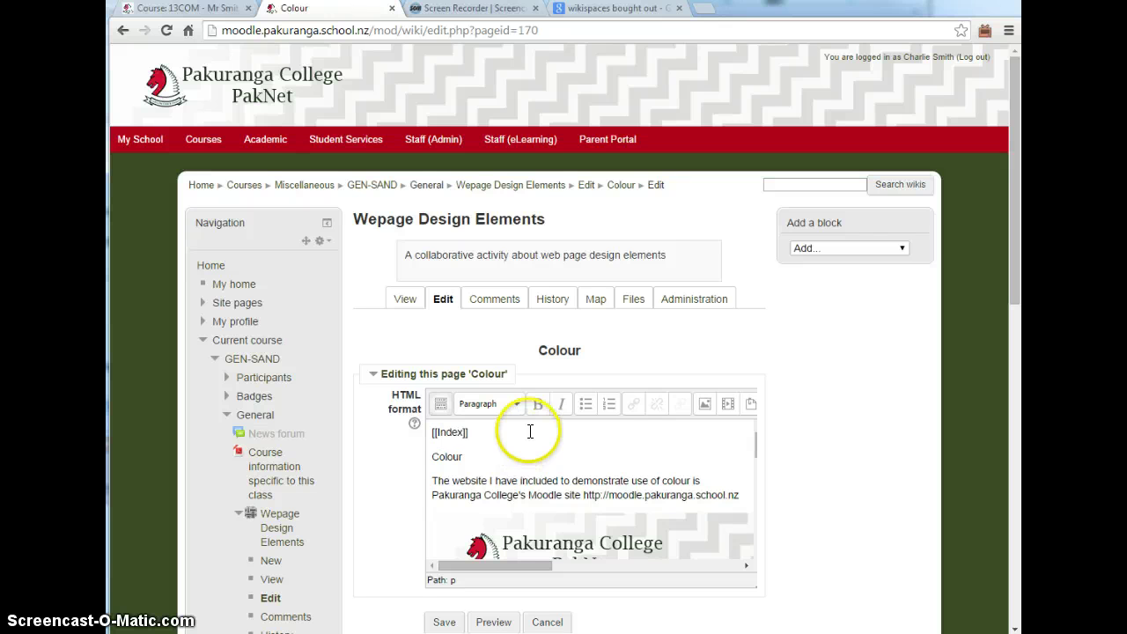
left_click(444, 621)
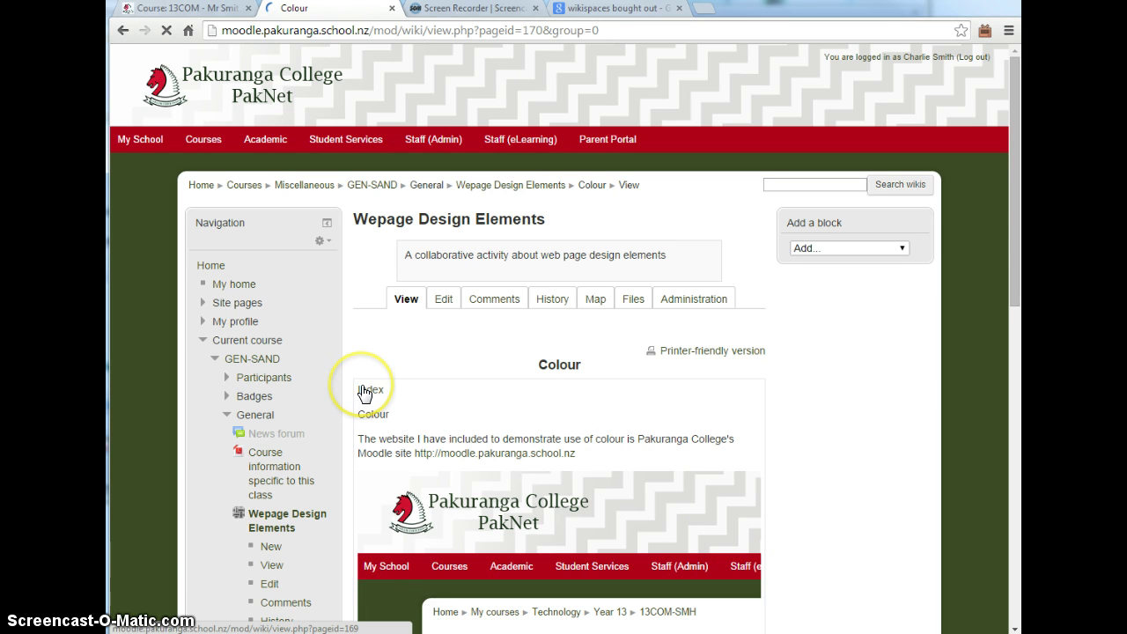
Follow the Colour page's new Index link and examine the wiki map in its Page Index form
left_click(365, 393)
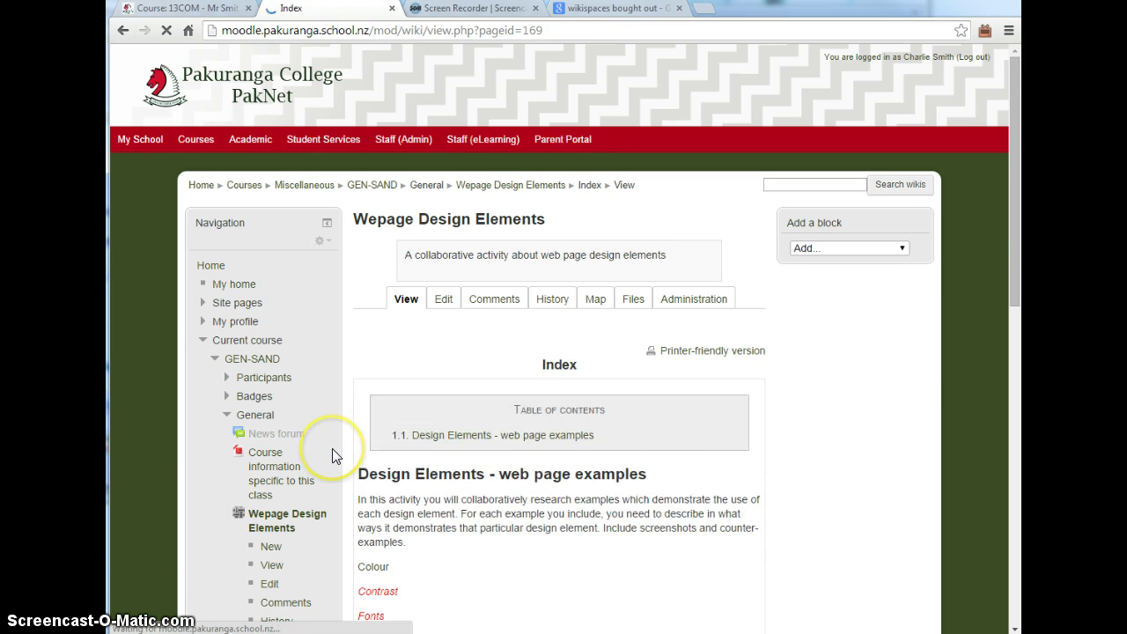
scroll(427, 544, "down", 1)
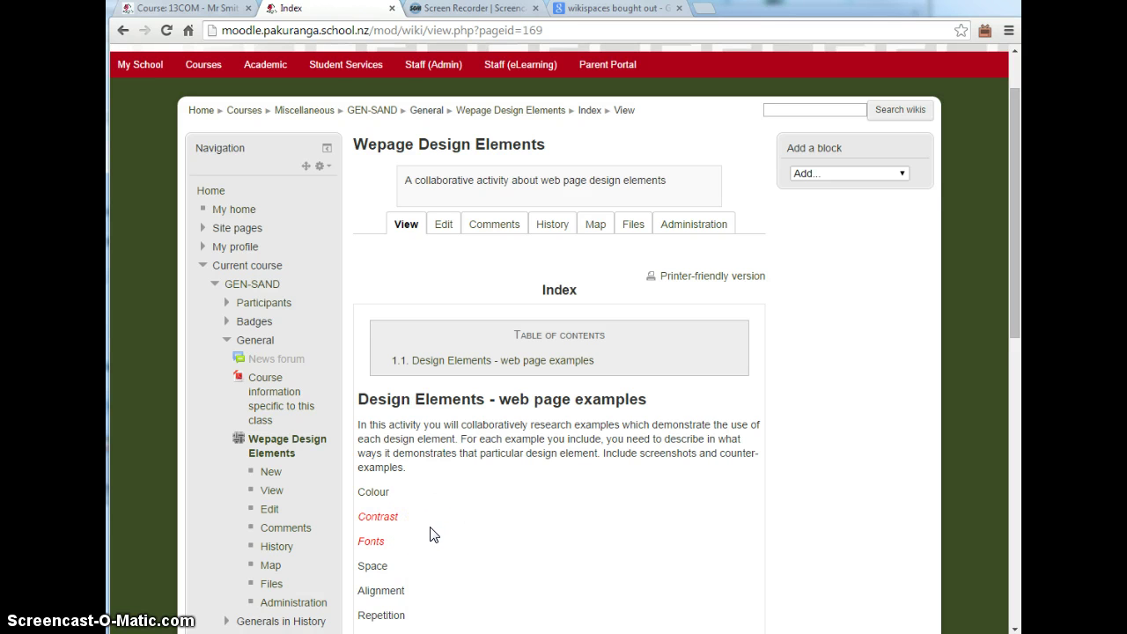
left_click(595, 227)
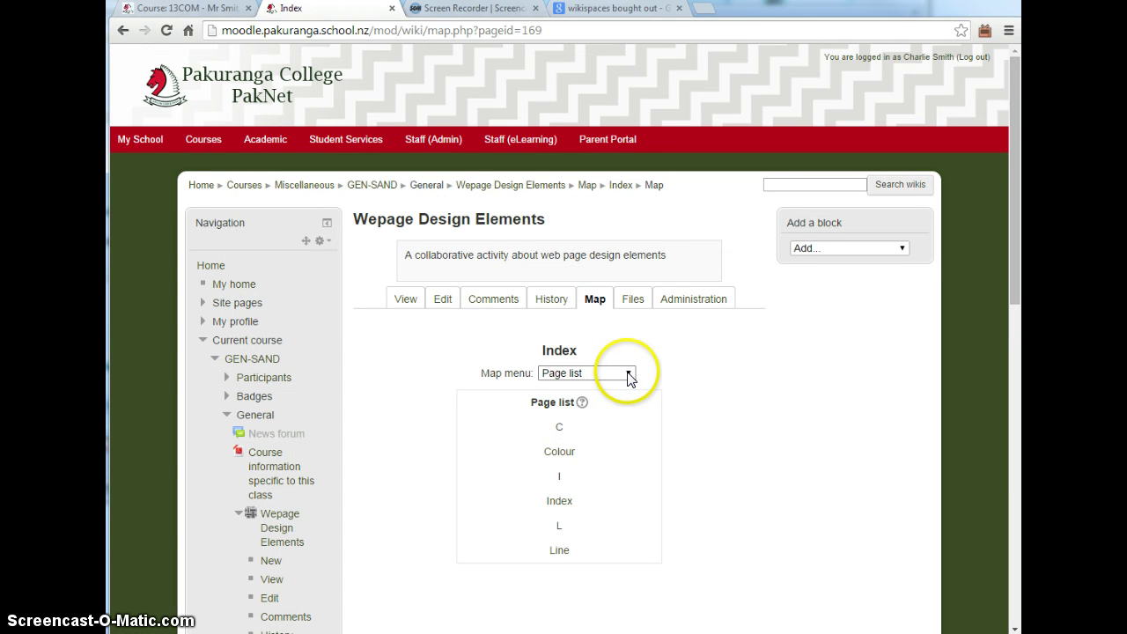
left_click(629, 378)
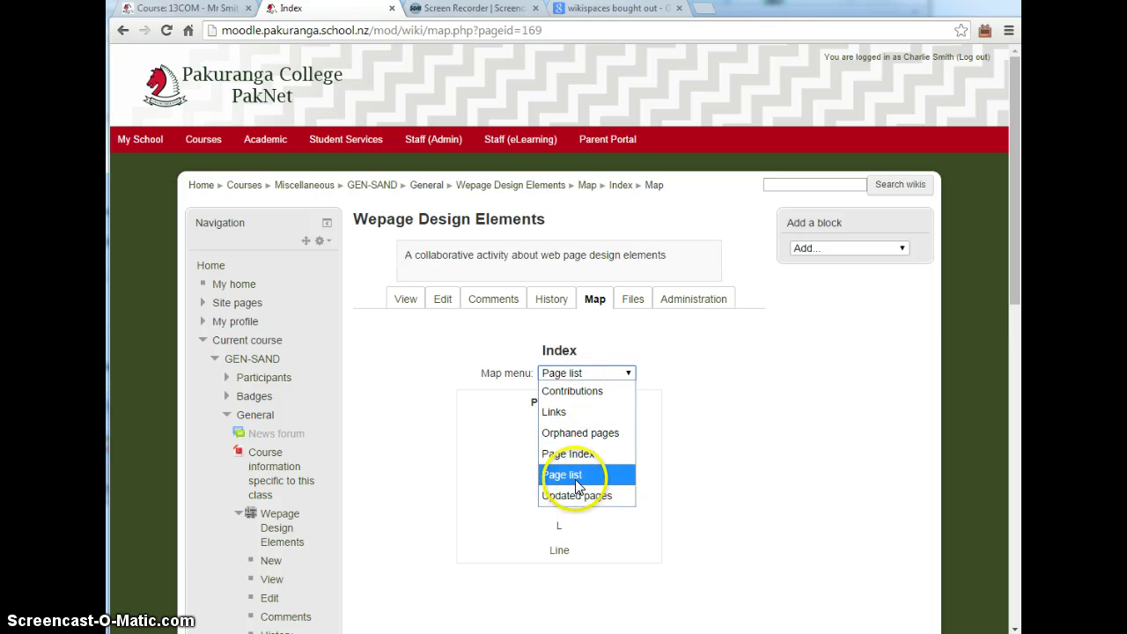
left_click(573, 454)
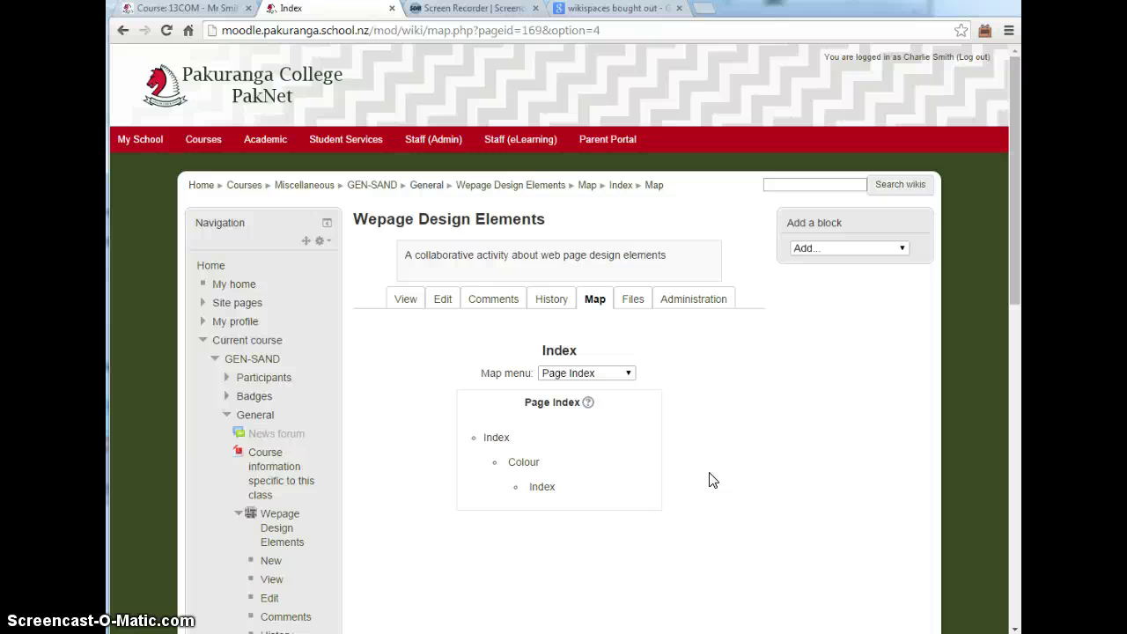
left_click(702, 481)
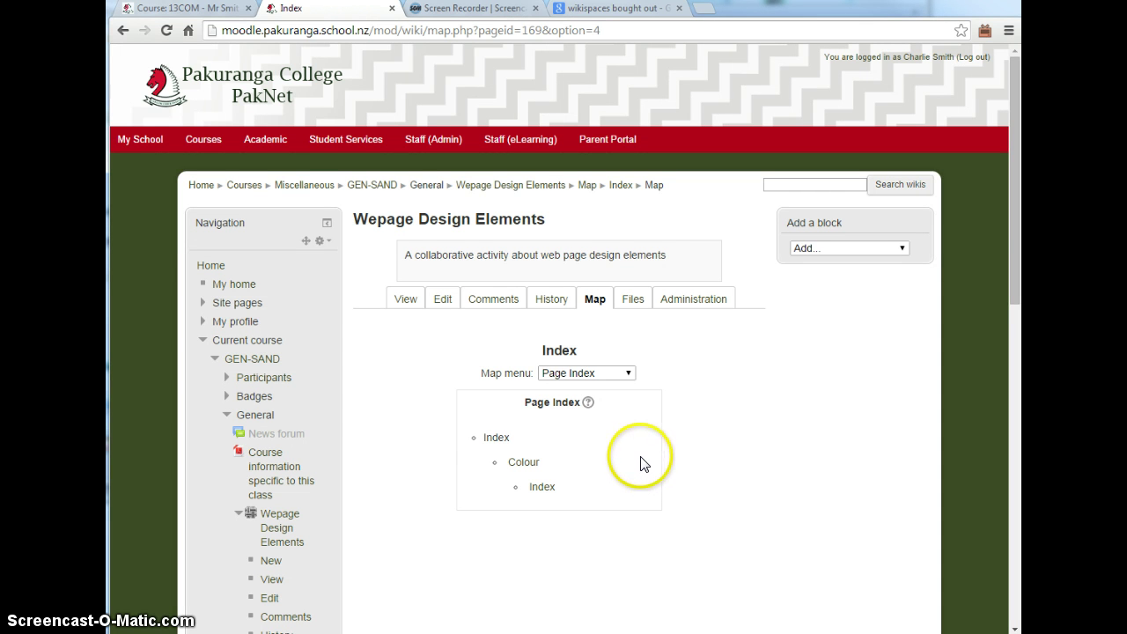
Return to the Index page, and look at the wiki's files and the Index page's version history
left_click(407, 306)
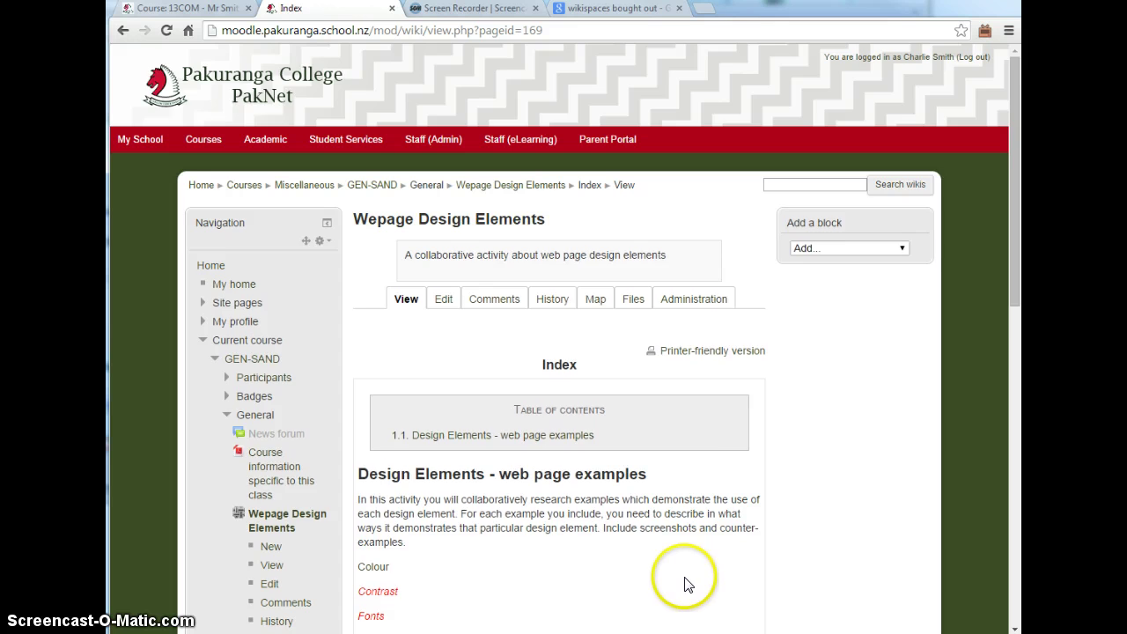
scroll(688, 585, "down", 1)
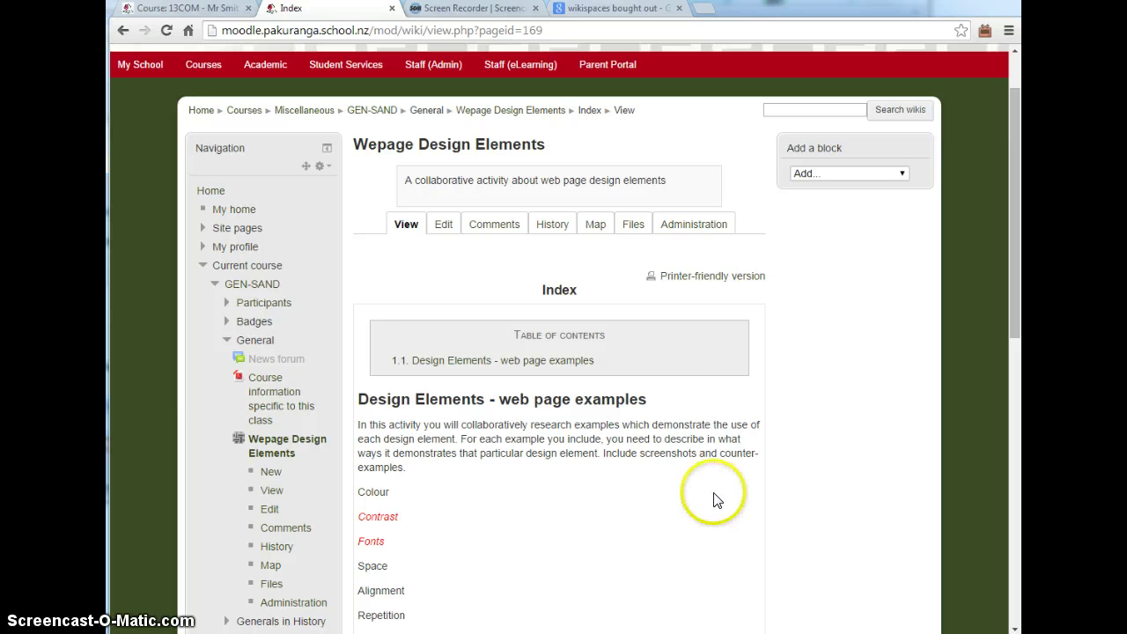
left_click(628, 225)
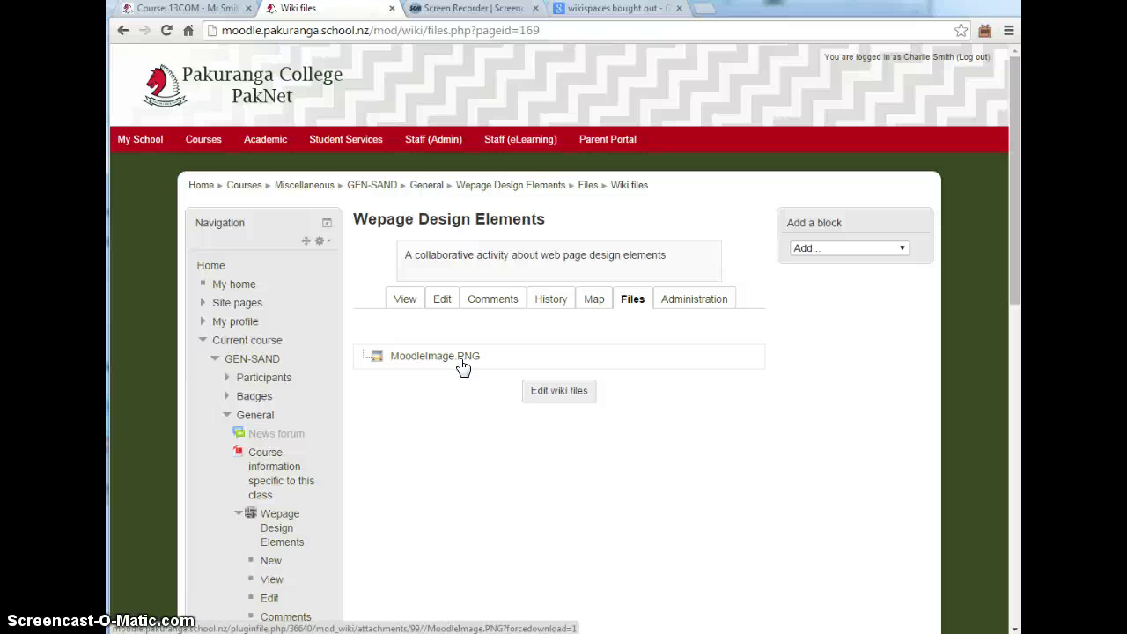
left_click(544, 302)
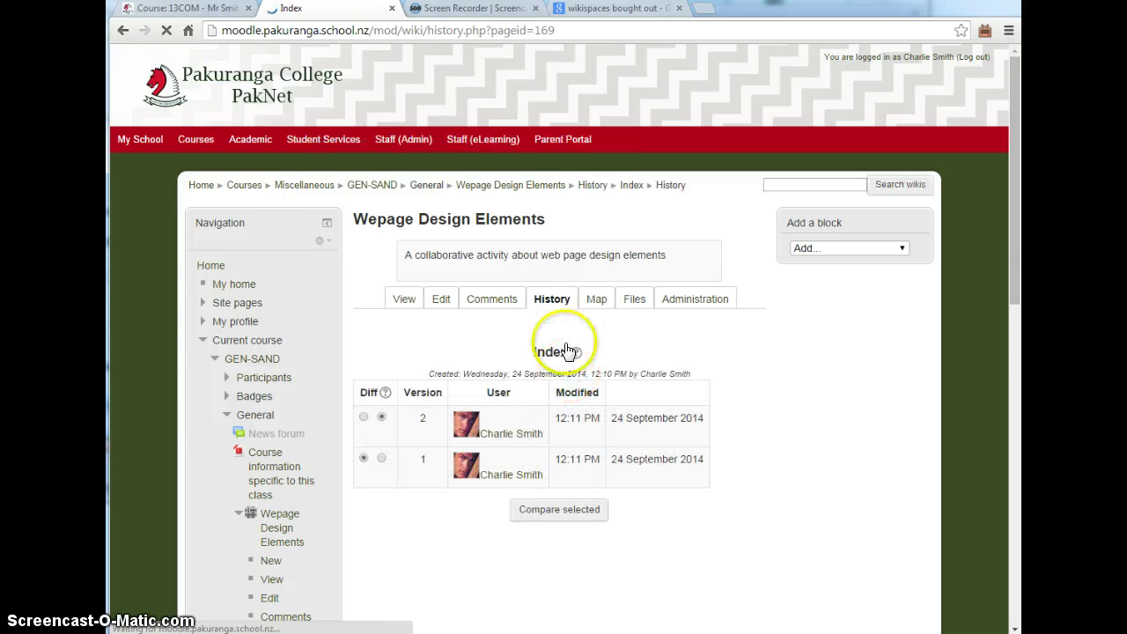
Add the comment "Interesting page" to the Index page and save it
left_click(486, 303)
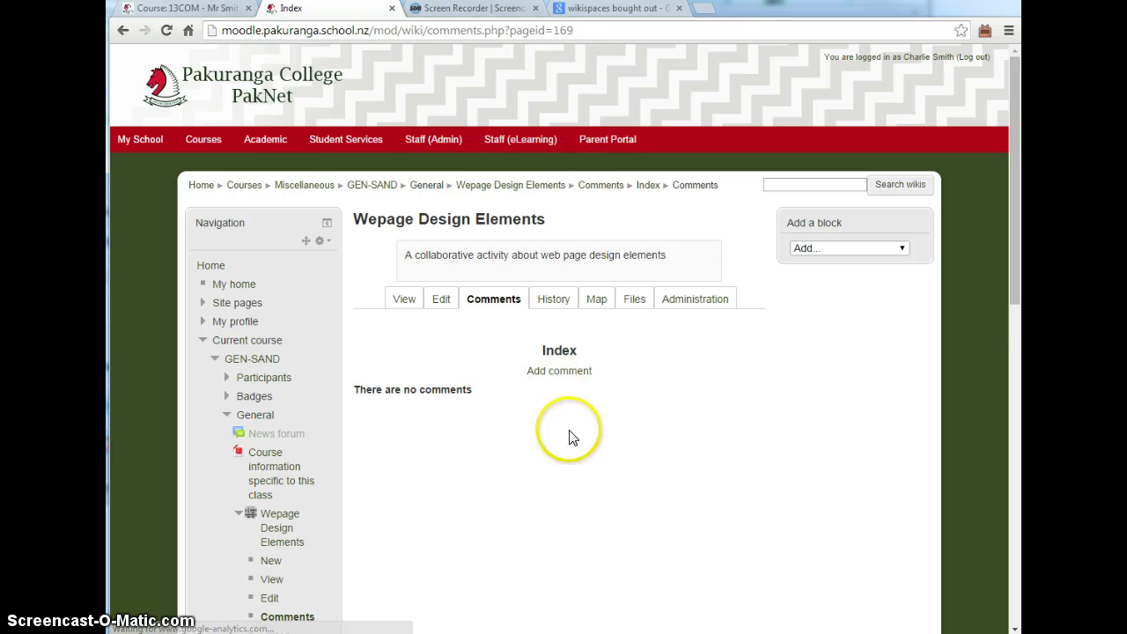
left_click(564, 372)
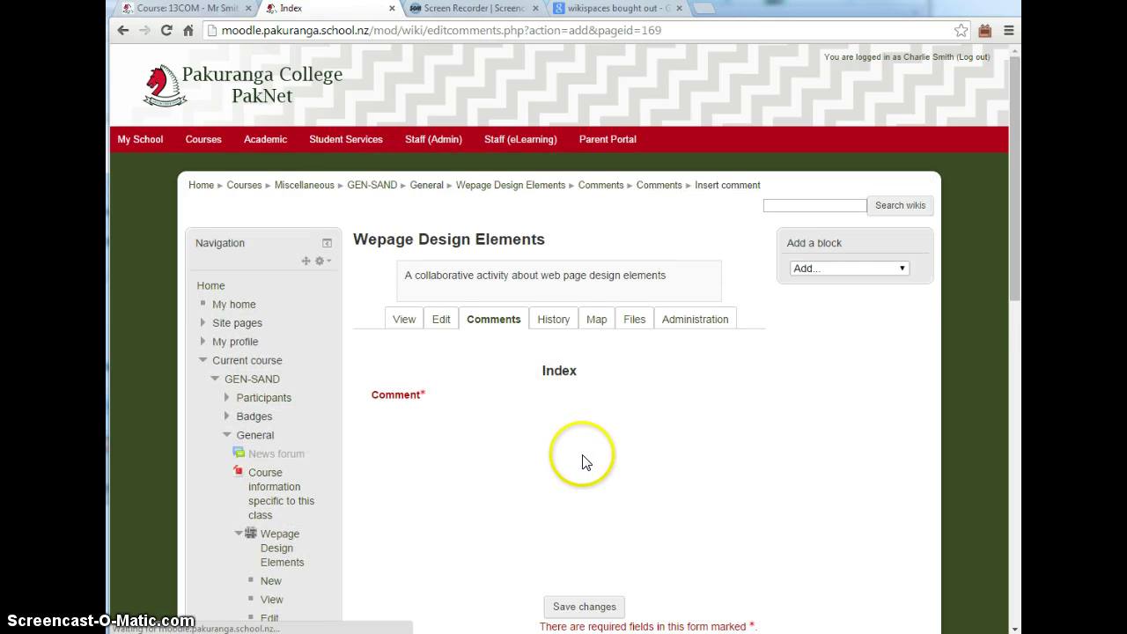
left_click(515, 463)
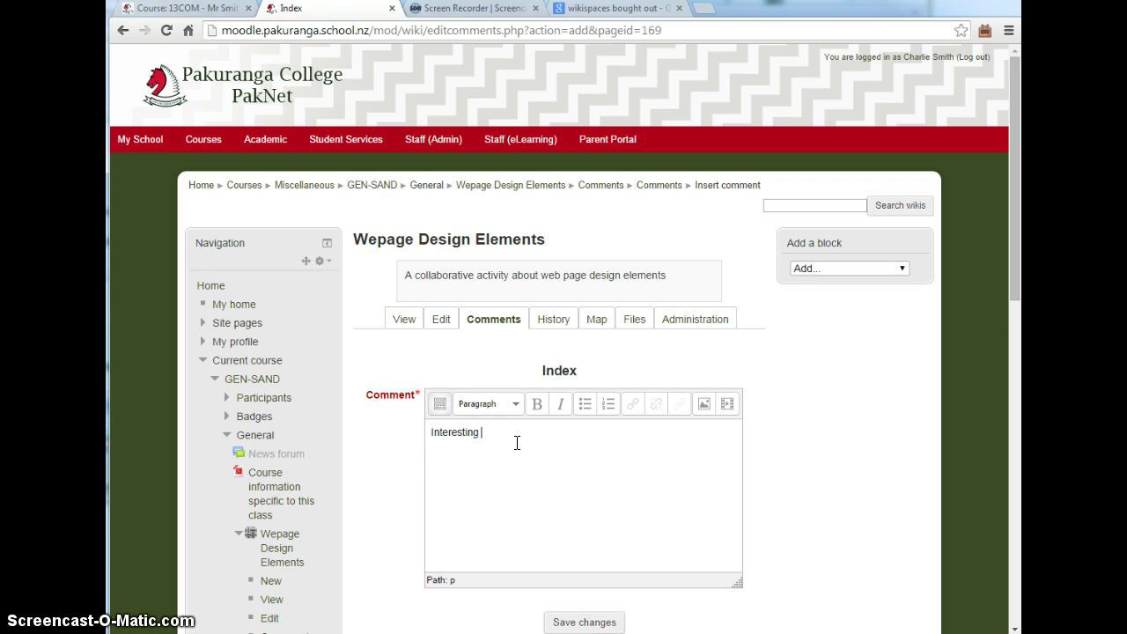
left_click(584, 621)
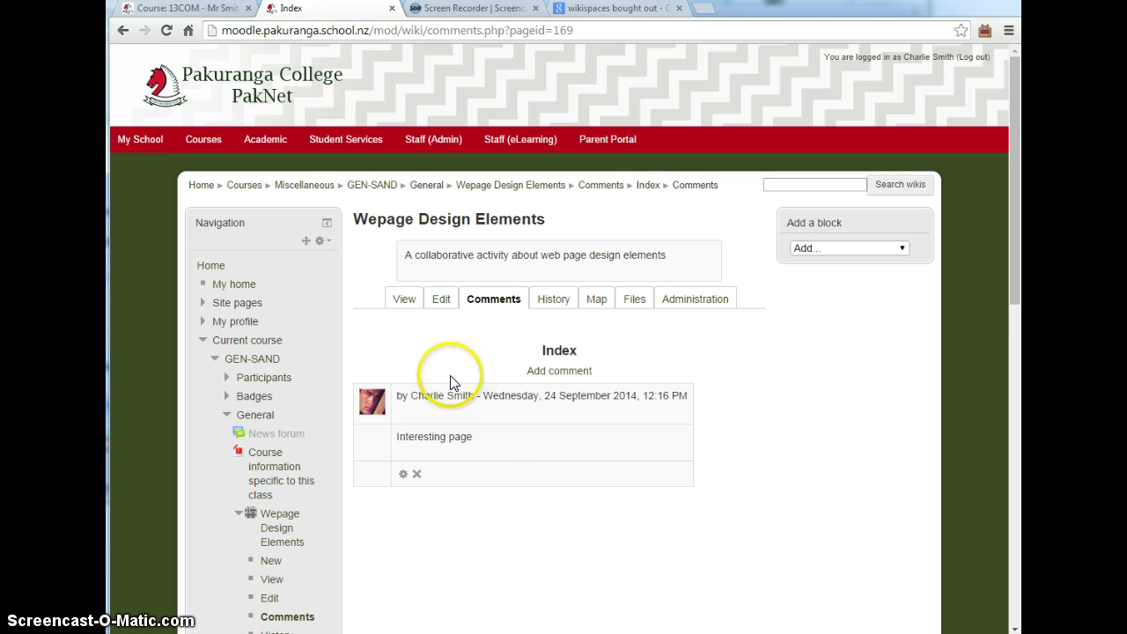
Return to the Index page's content and highlight the instruction paragraph under the Design Elements heading to review it
left_click(411, 303)
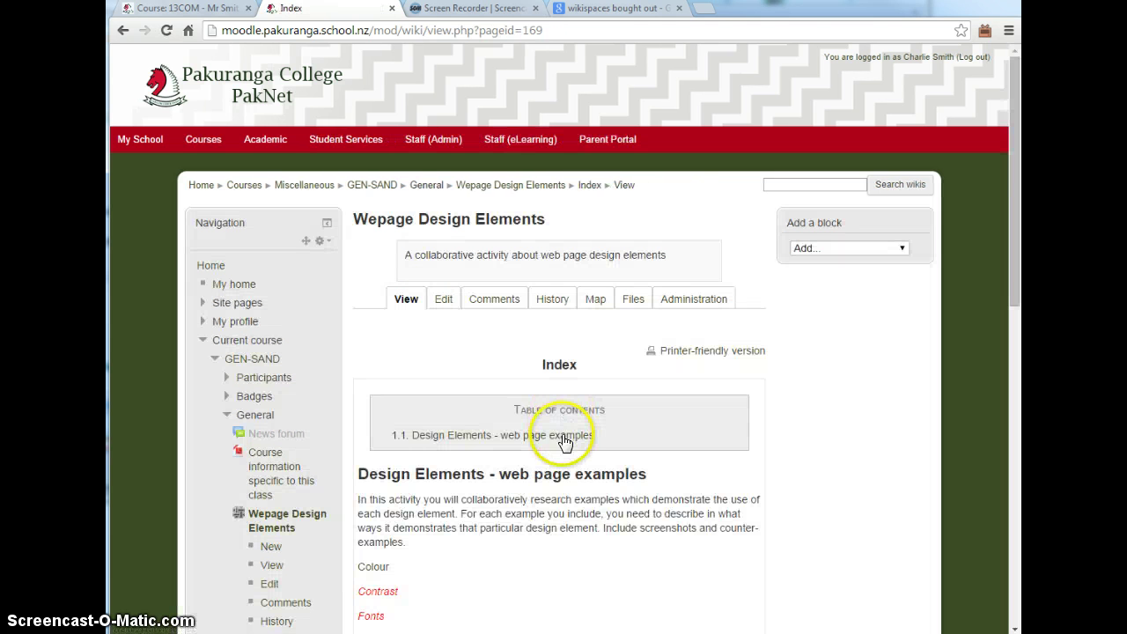
scroll(564, 443, "down", 2)
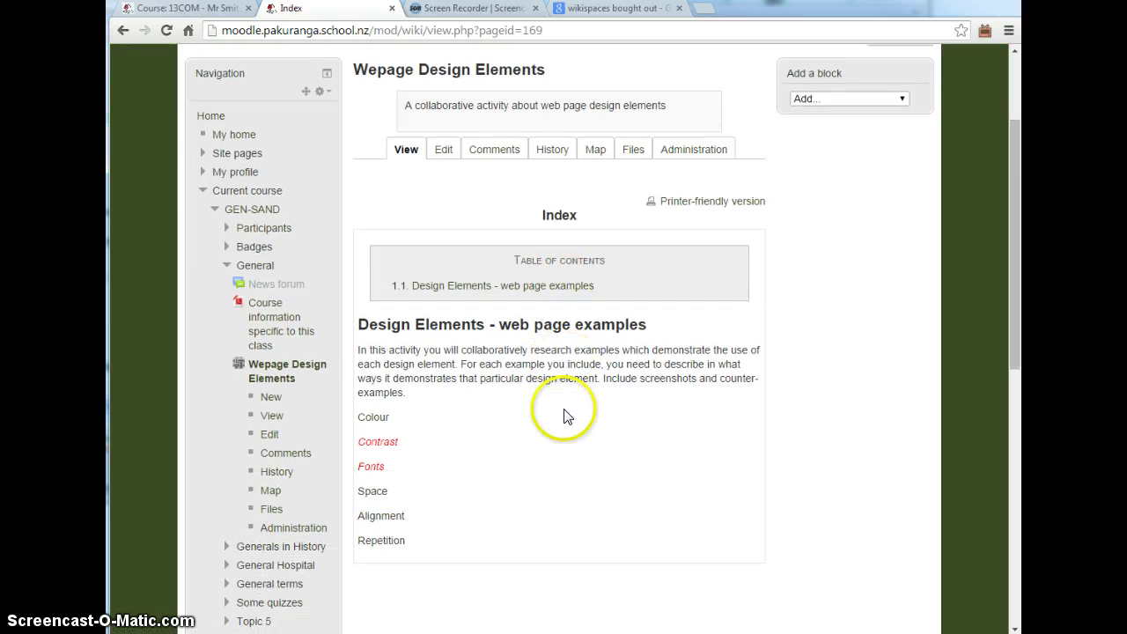
left_click(391, 380)
triple_click(365, 354)
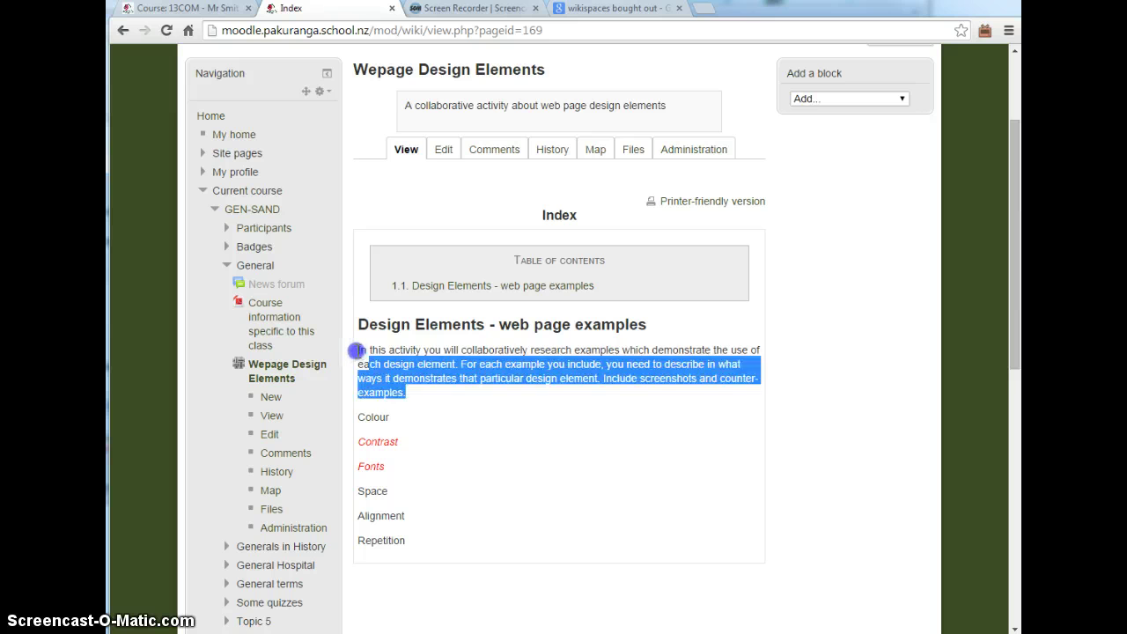
left_click(419, 395)
left_click_drag(414, 396, 357, 364)
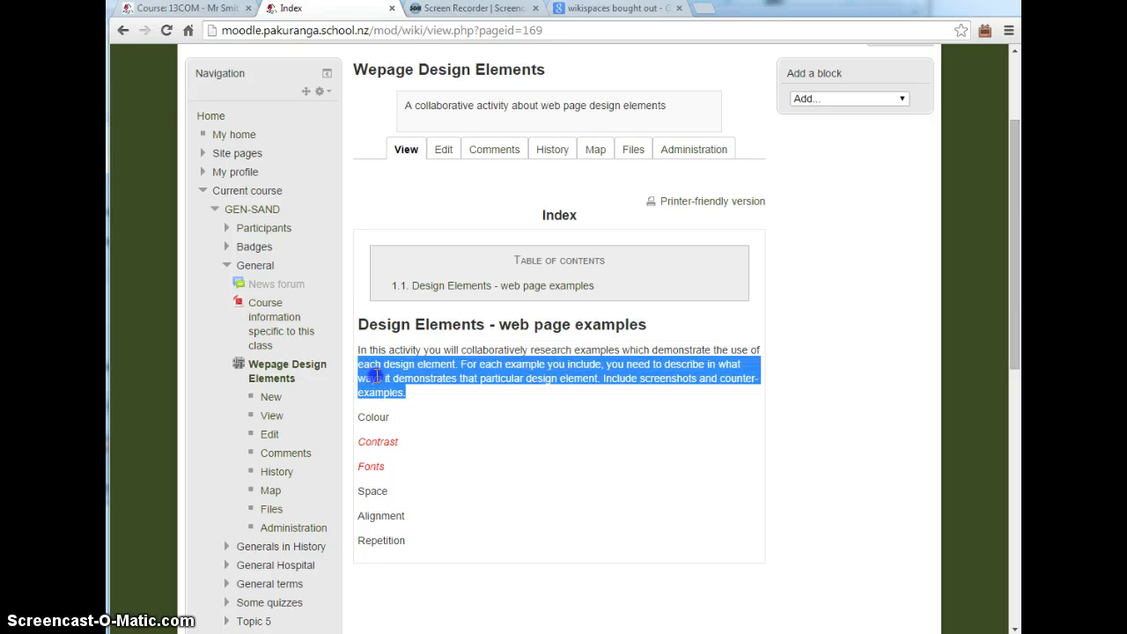
left_click(411, 388)
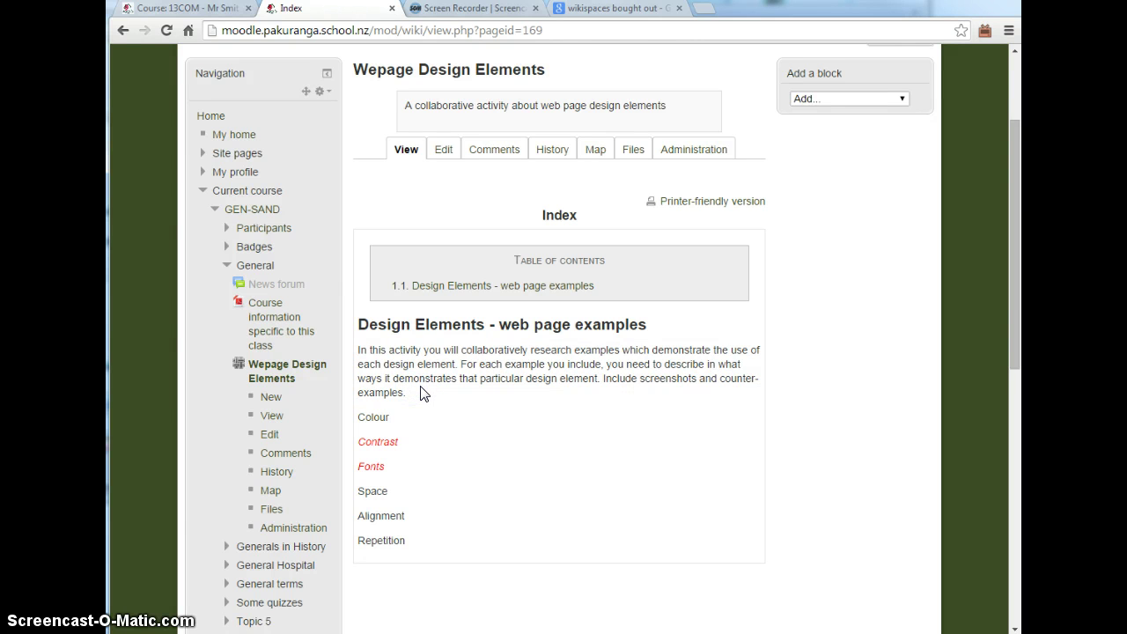